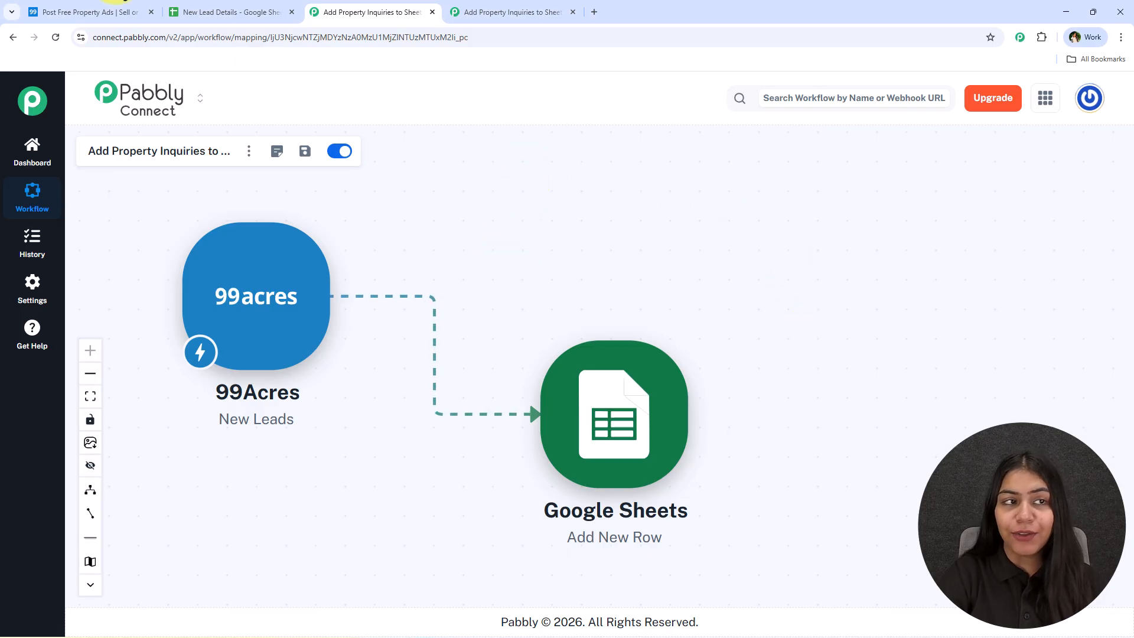
- Look over the 99acres posting page, the New Lead Details sheet, the finished example workflow and the empty workflow
scroll(367, 438, "up", 1)
scroll(368, 438, "down", 1)
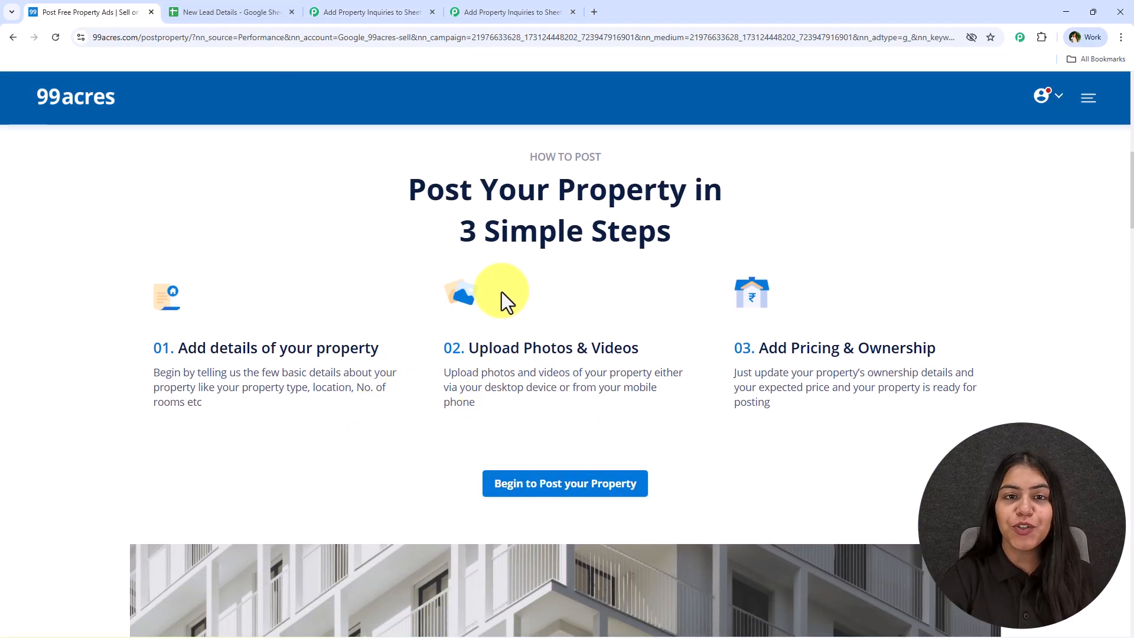
left_click(260, 12)
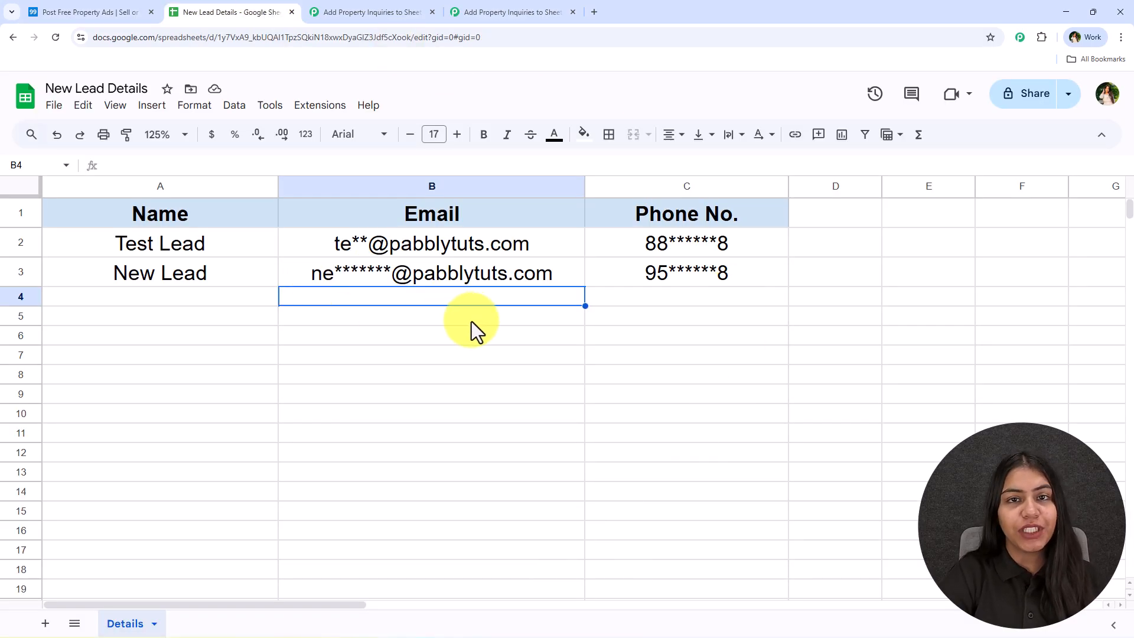
left_click(520, 9)
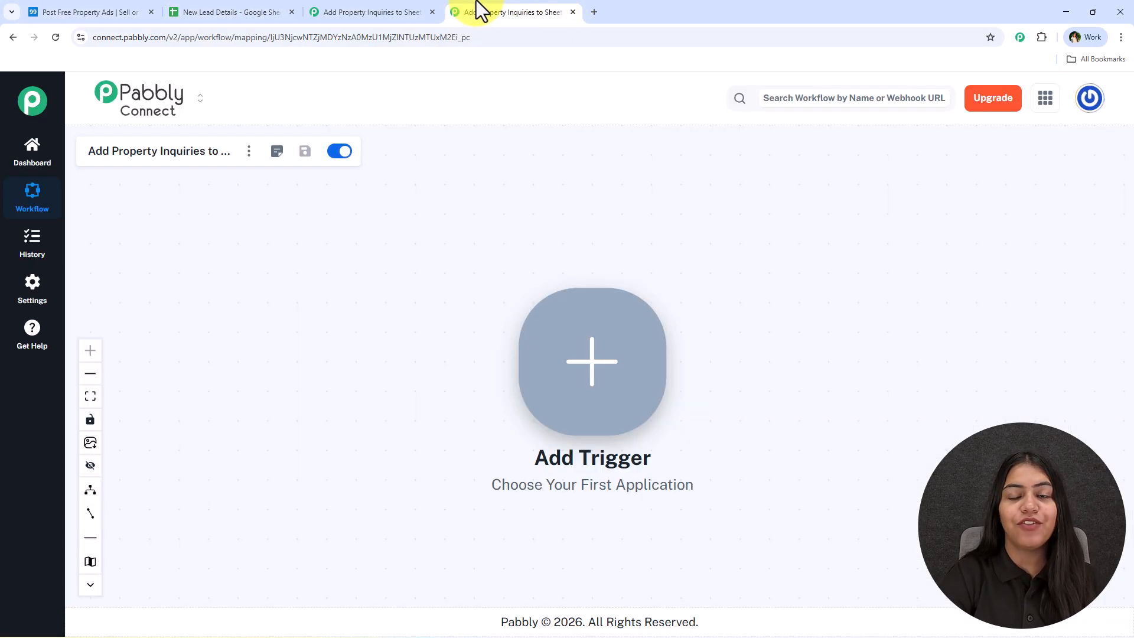
left_click(401, 6)
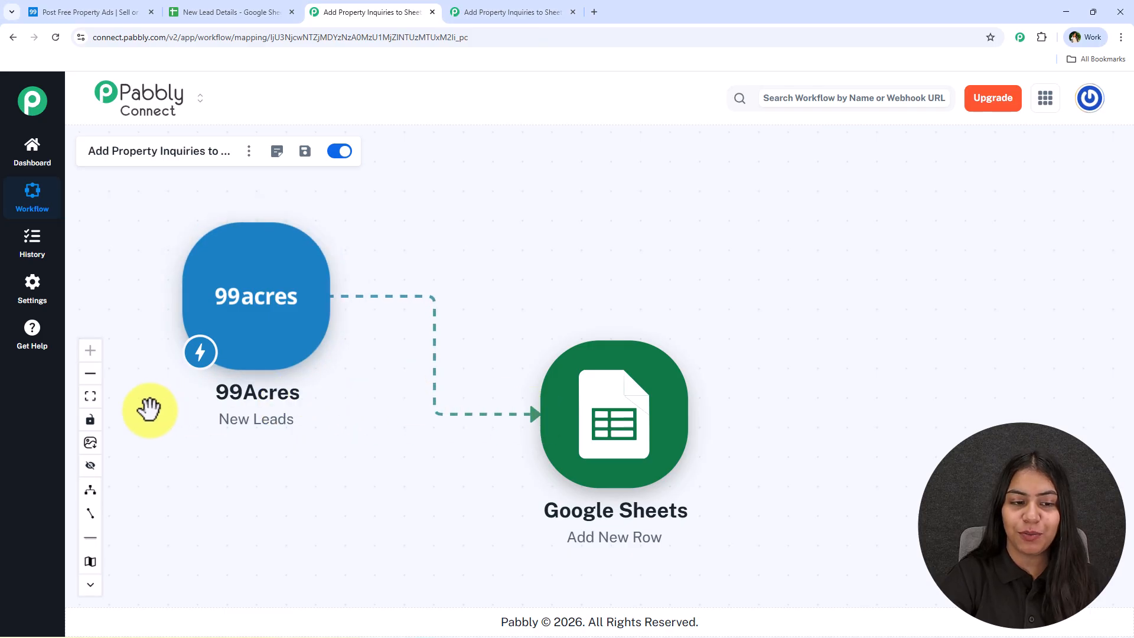
left_click(490, 13)
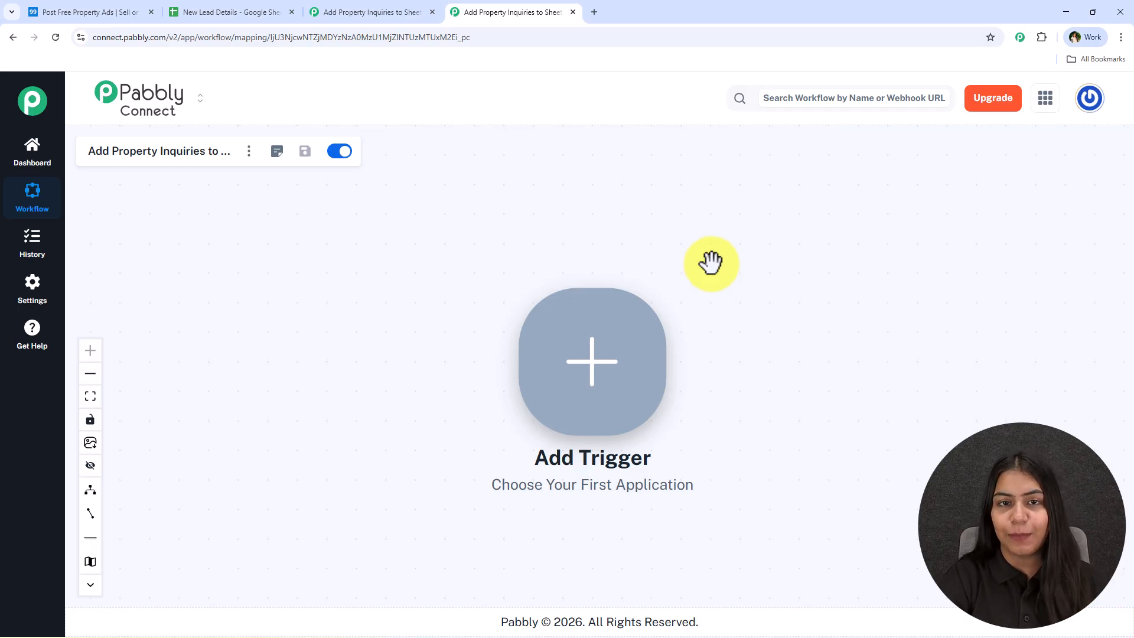
- Open pabbly.com/connect in a new browser tab and dismiss its lifetime offer popup
left_click(590, 9)
type("pabbly.com/connect")
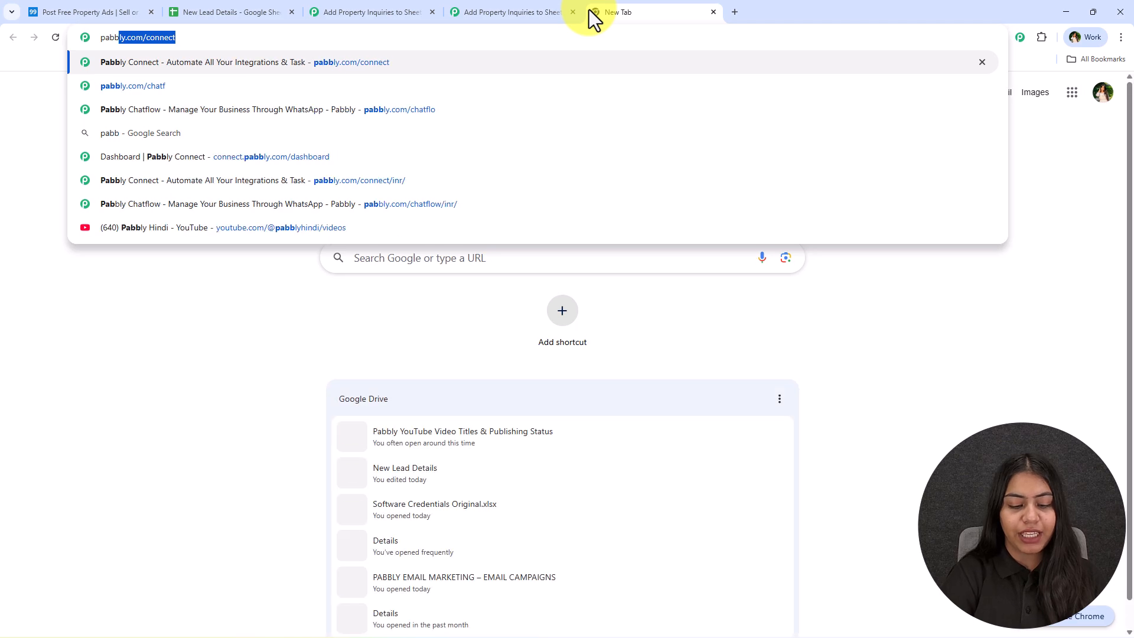
key("Return")
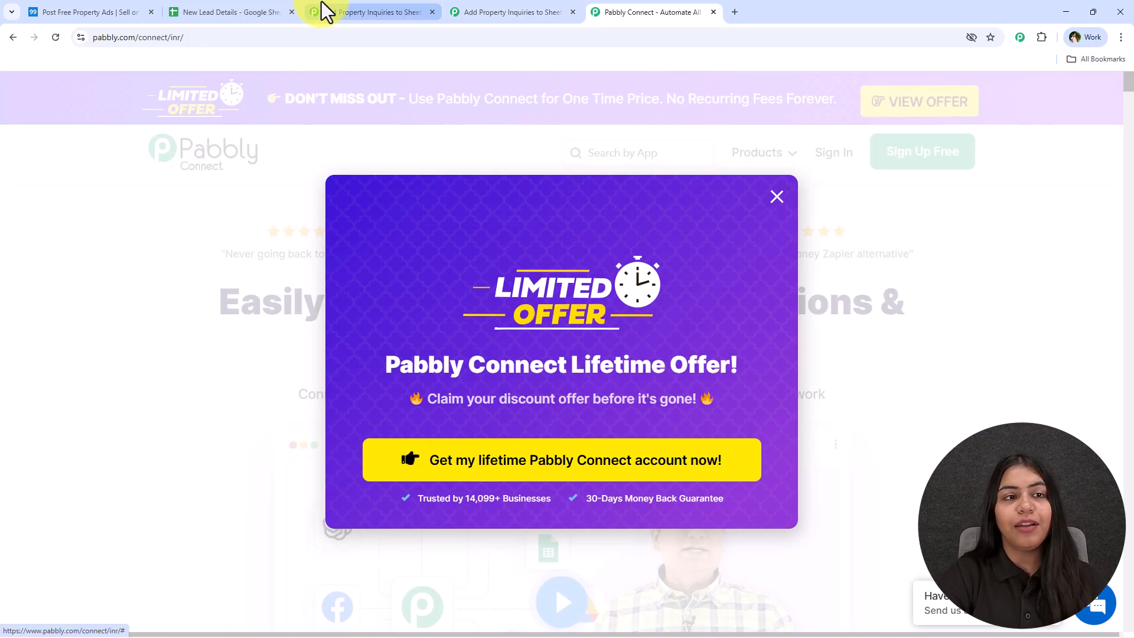
left_click(248, 7)
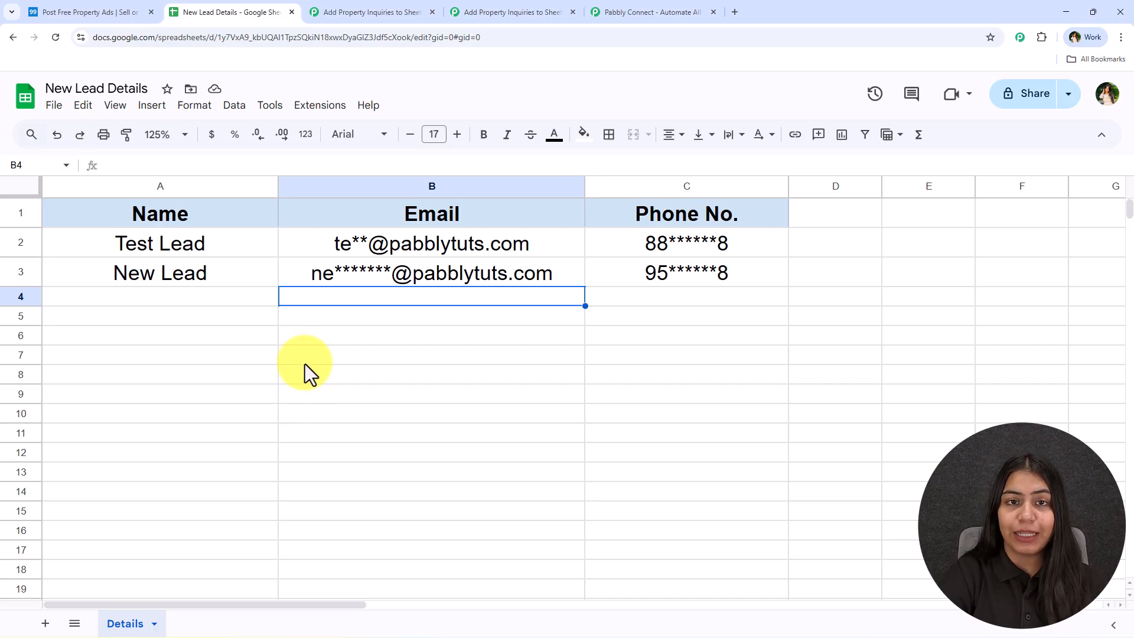
left_click(631, 2)
left_click(775, 195)
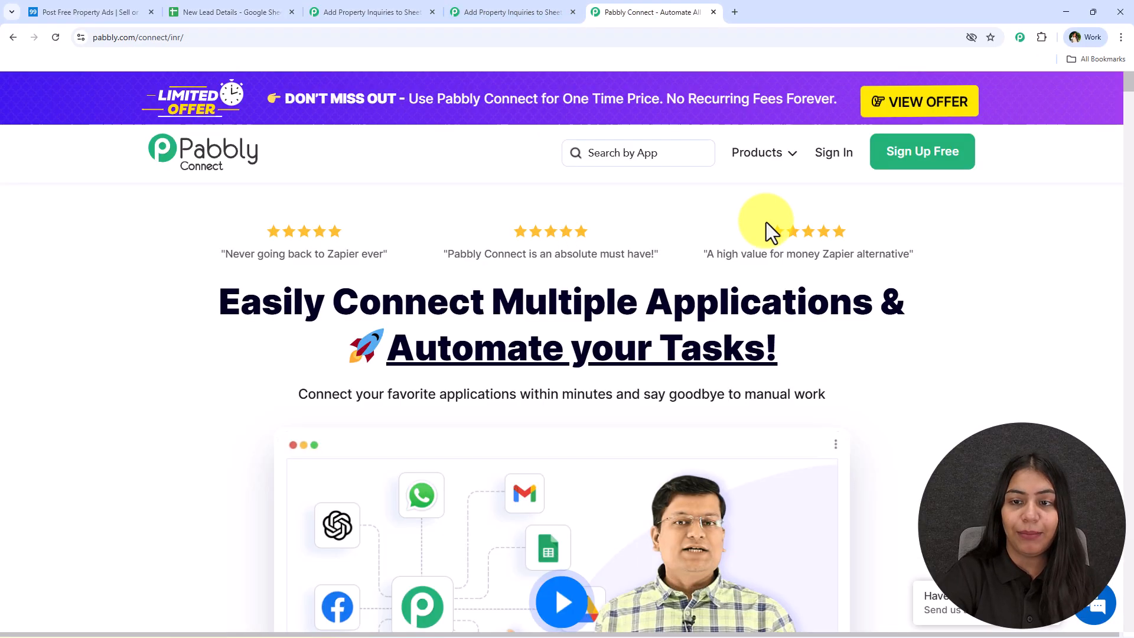
- Examine the Pabbly Connect landing page, including its integrations, setup steps and no-code workflow builder sections
scroll(762, 259, "down", 7)
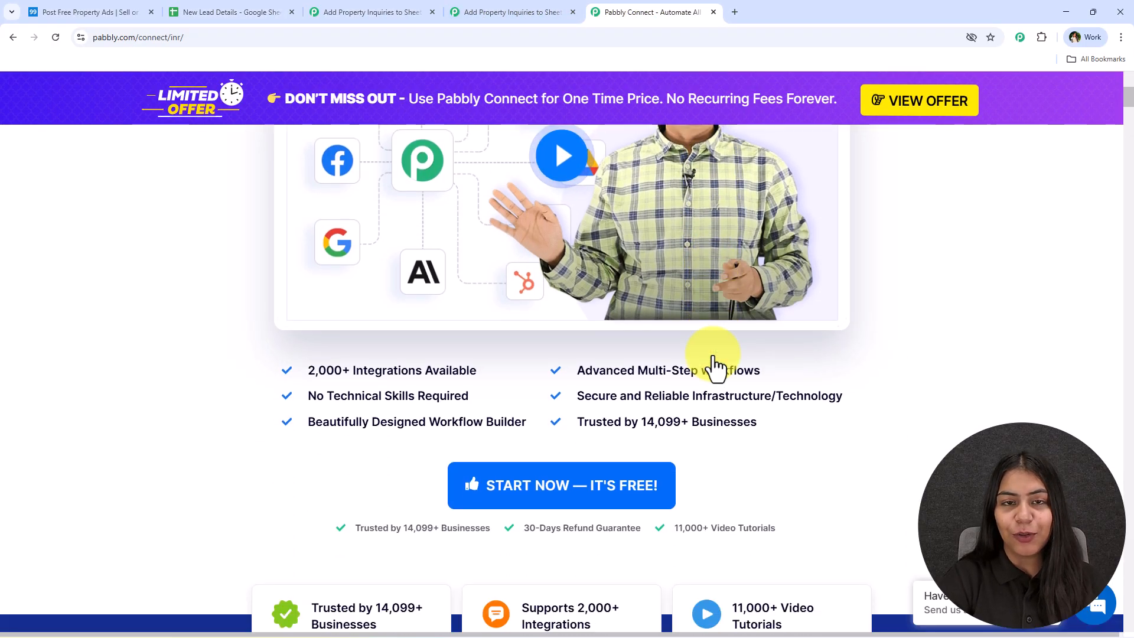
scroll(716, 369, "down", 7)
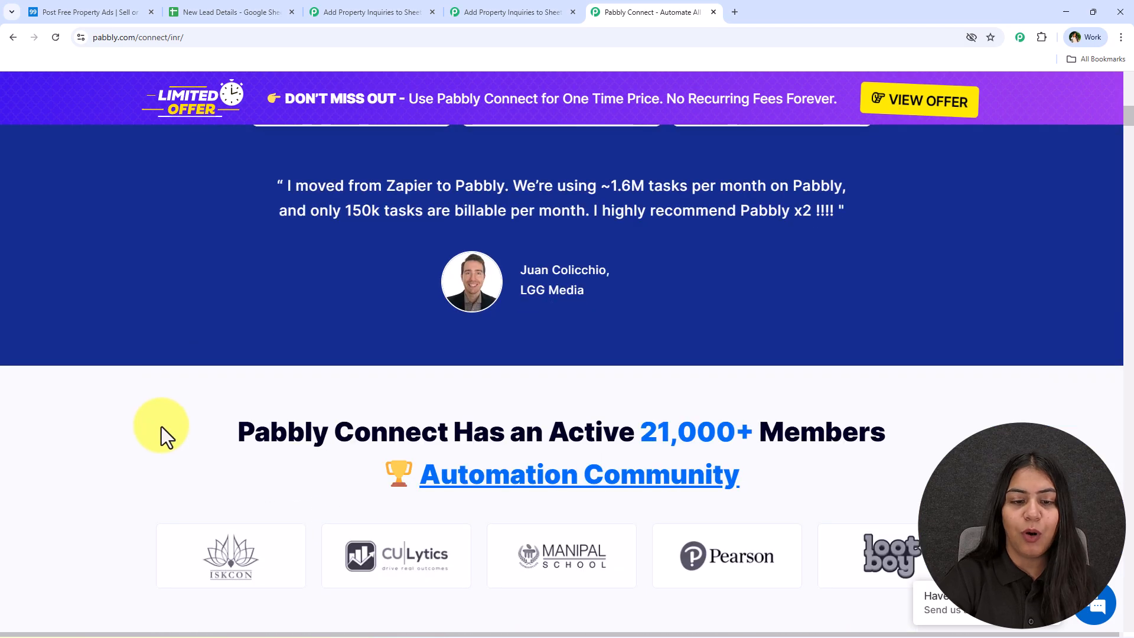
scroll(161, 425, "up", 2)
scroll(161, 430, "down", 8)
scroll(161, 438, "up", 1)
scroll(165, 435, "down", 10)
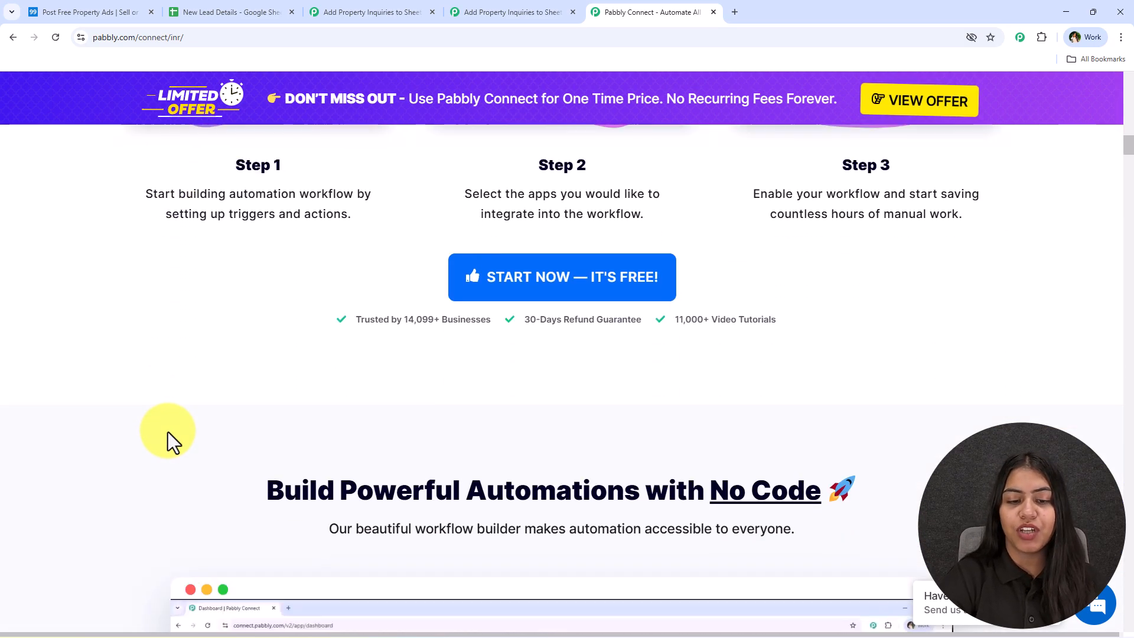
scroll(168, 437, "down", 8)
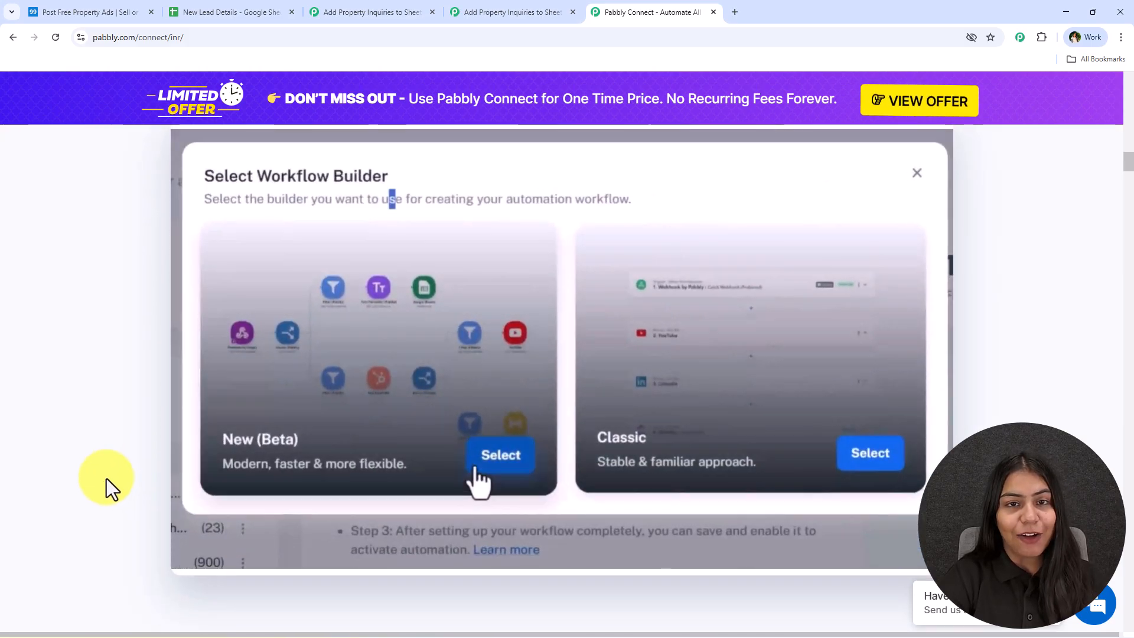
scroll(92, 494, "up", 1)
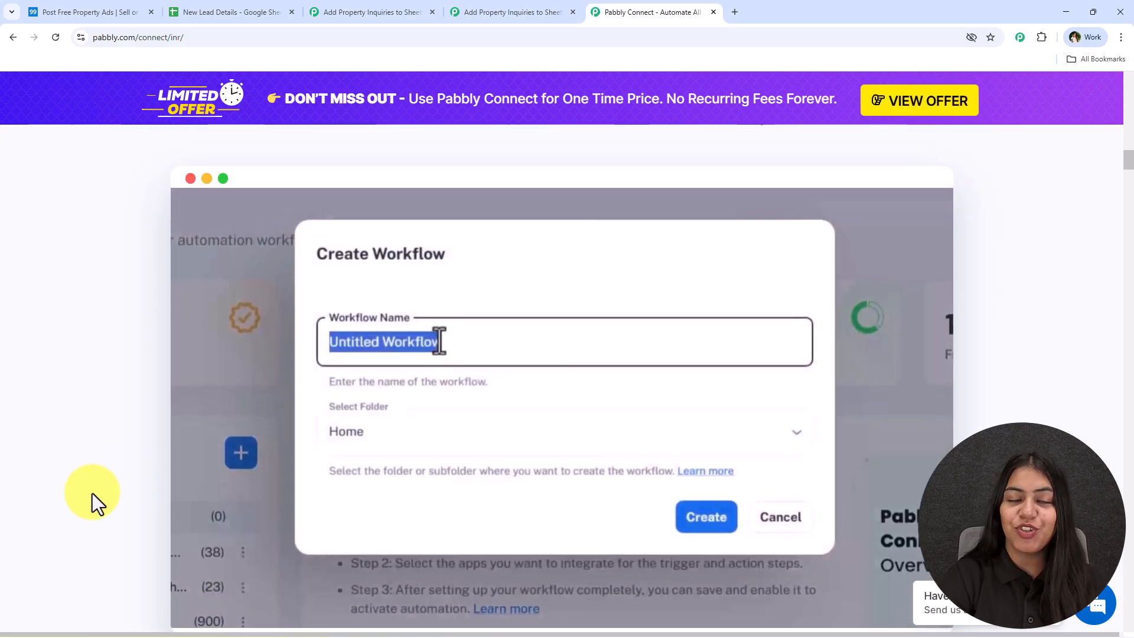
- In the empty workflow, set the trigger to the 99Acres app with the New Leads event
left_click(456, 1)
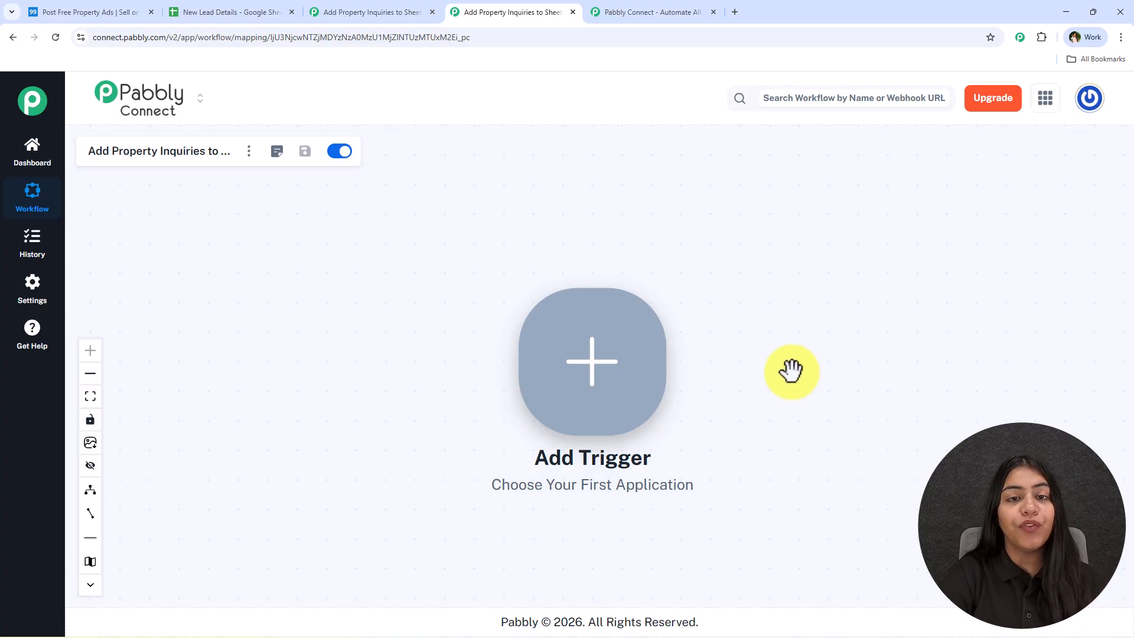
left_click_drag(795, 394, 473, 357)
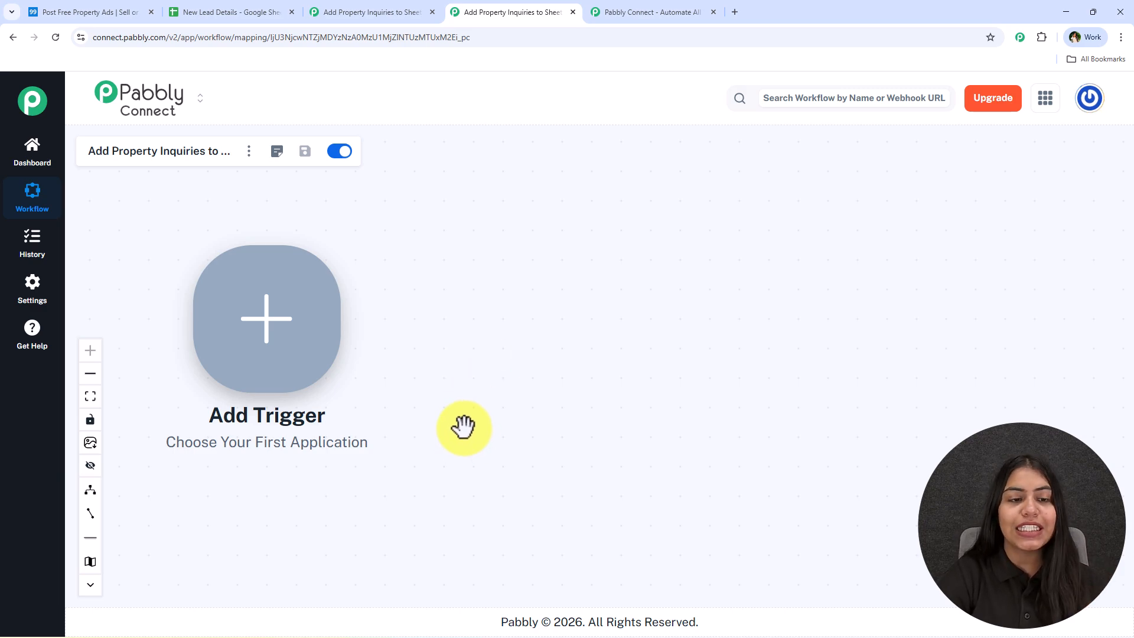
left_click(282, 357)
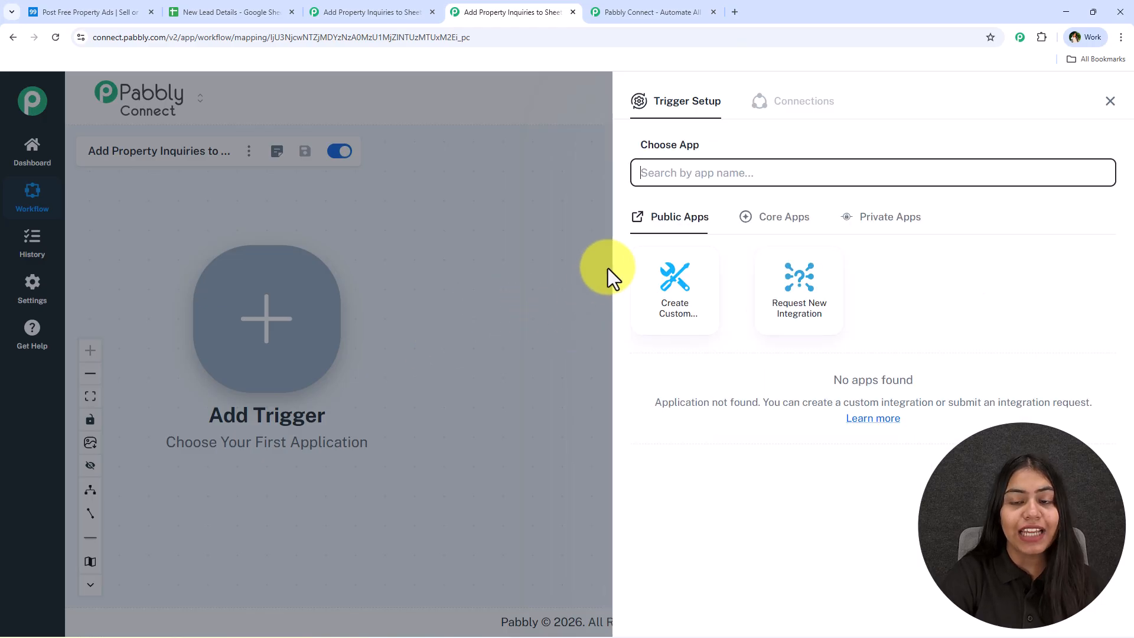
left_click(1110, 109)
left_click(268, 345)
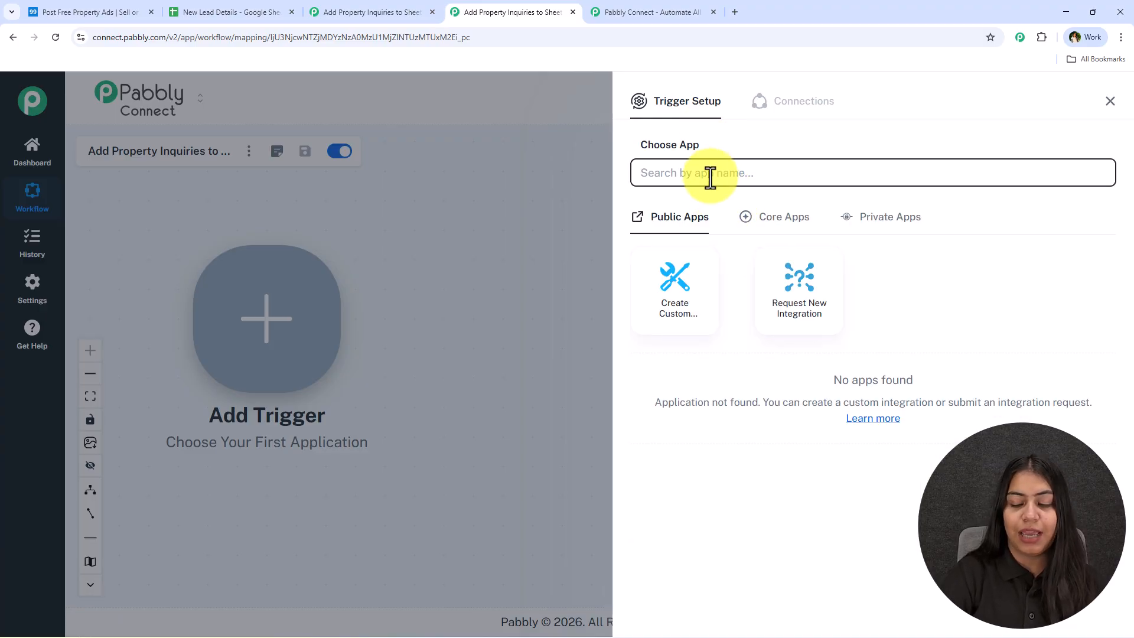
type("99")
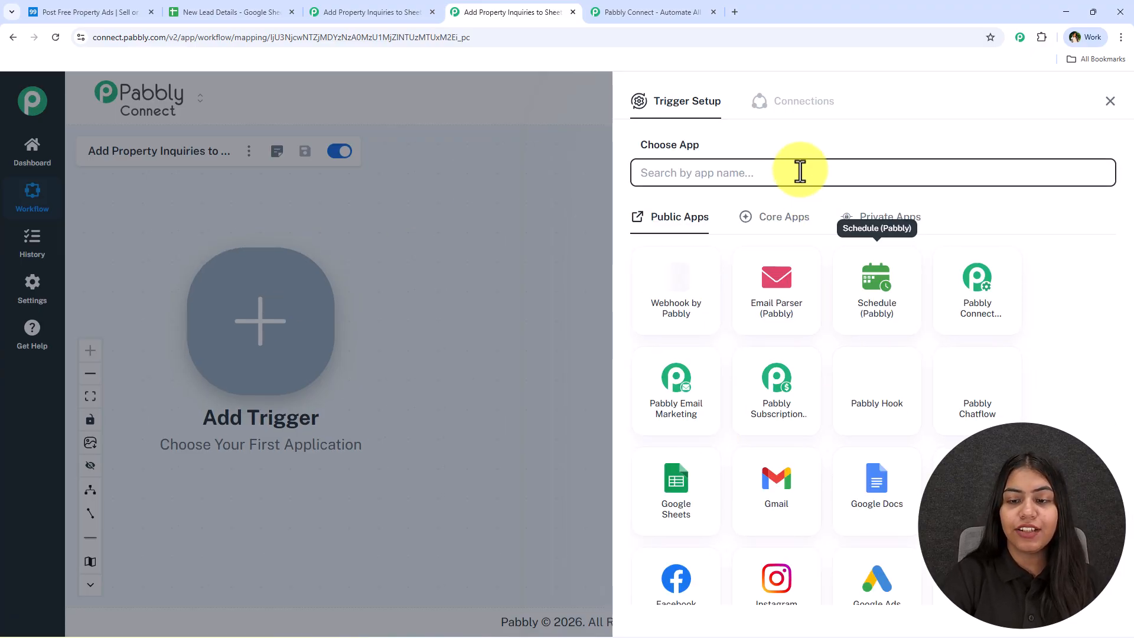
type("99")
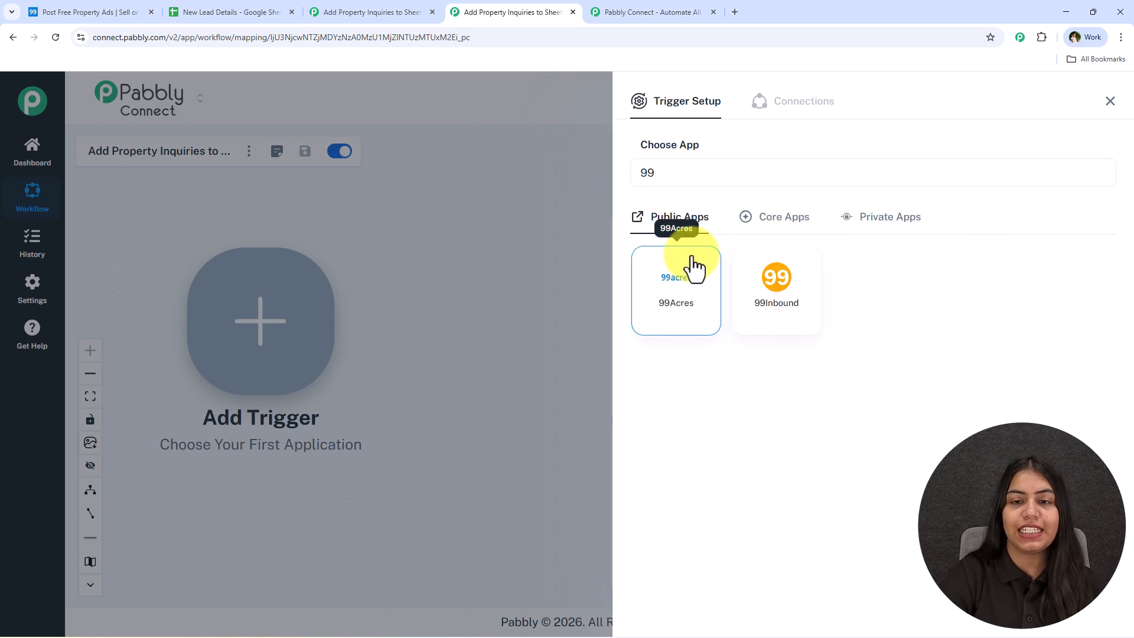
left_click(689, 266)
left_click(755, 240)
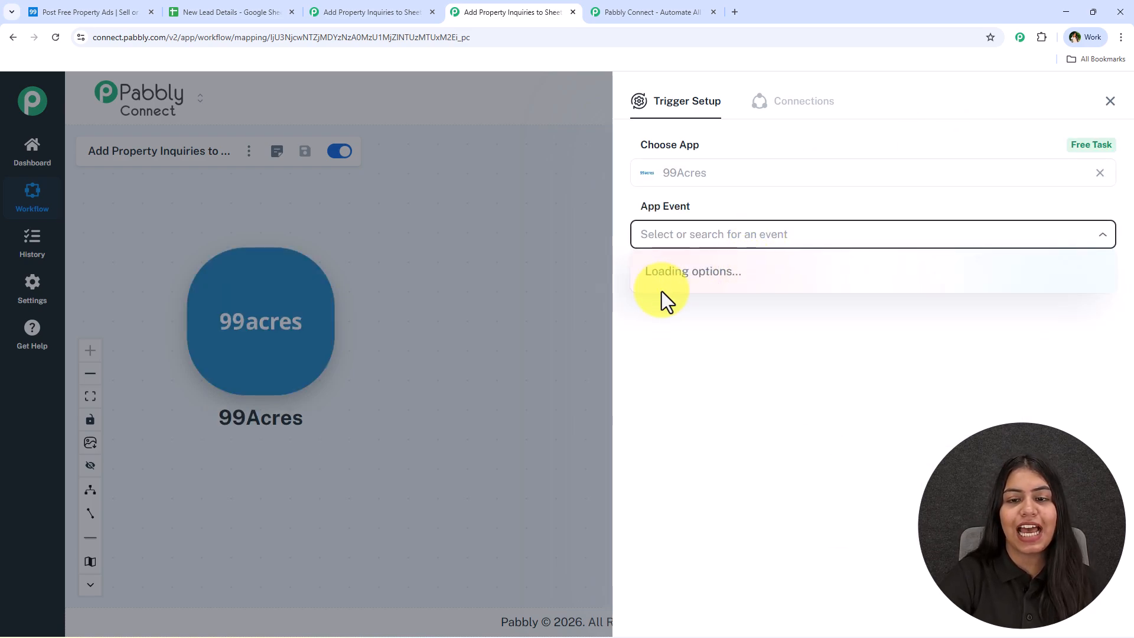
left_click(760, 279)
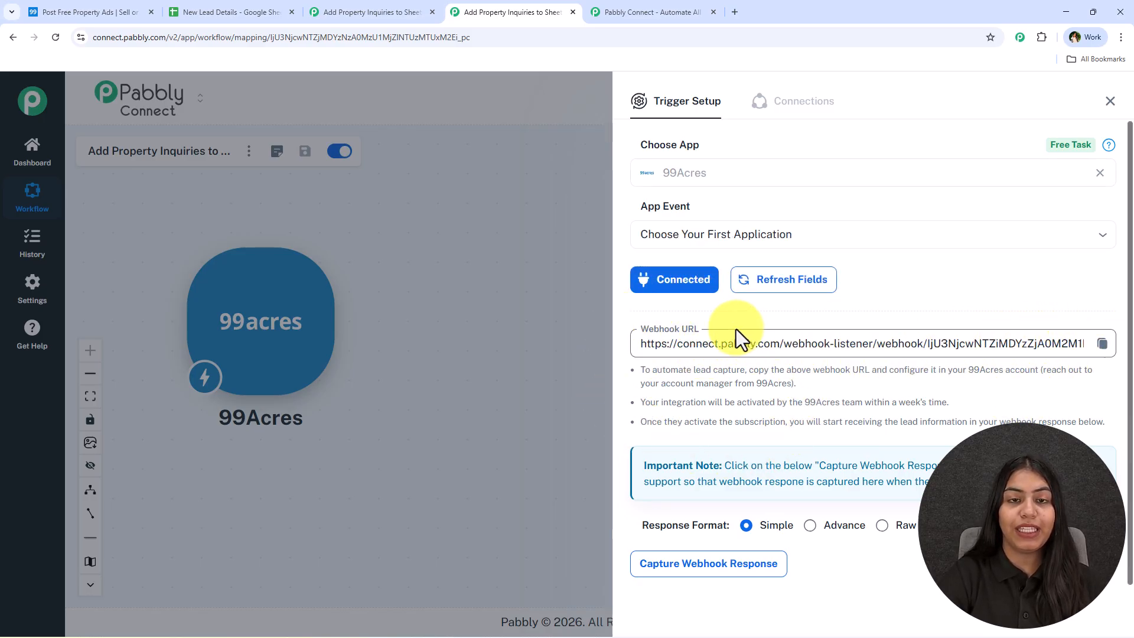
- Copy the 99Acres trigger's webhook URL and review the instructions for configuring it in the 99Acres account
left_click(1103, 345)
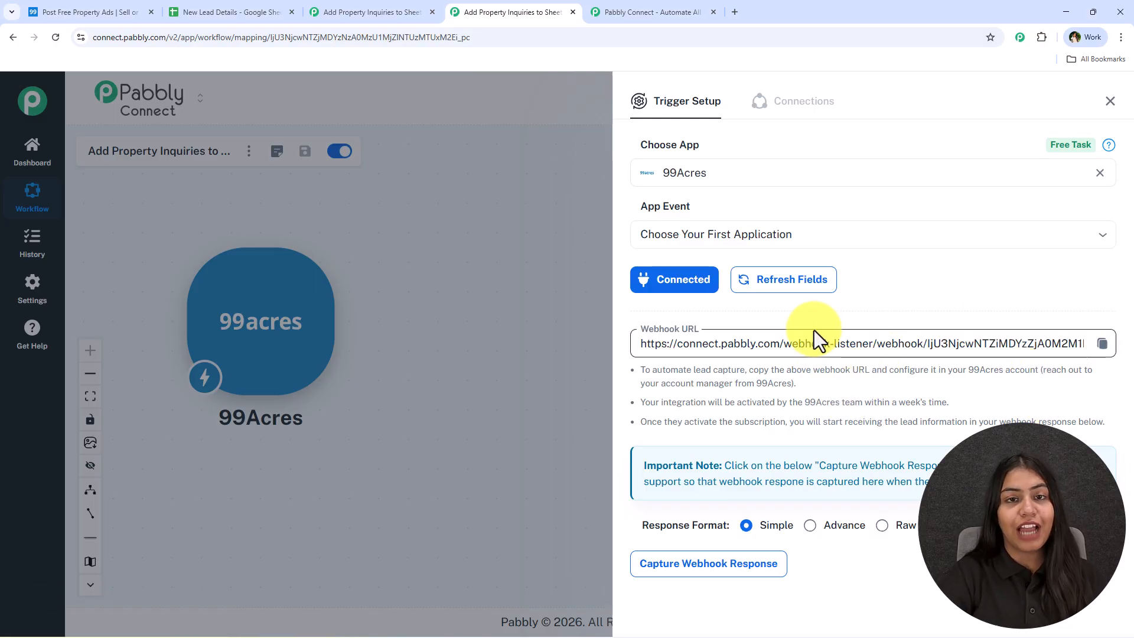
left_click_drag(642, 381, 816, 379)
left_click(816, 380)
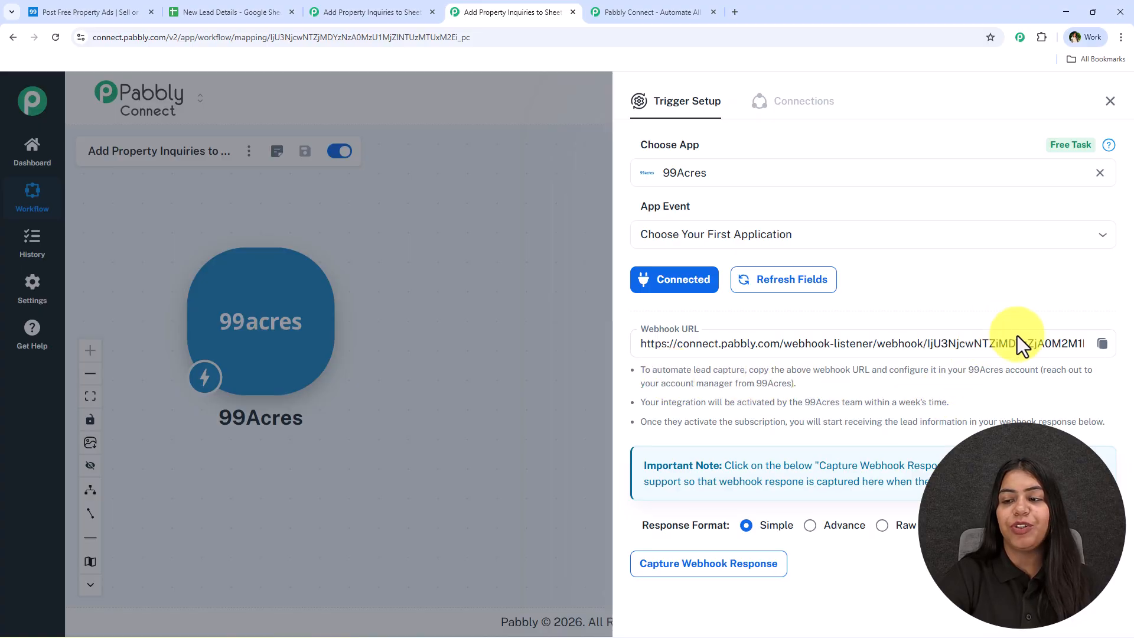
left_click(1108, 348)
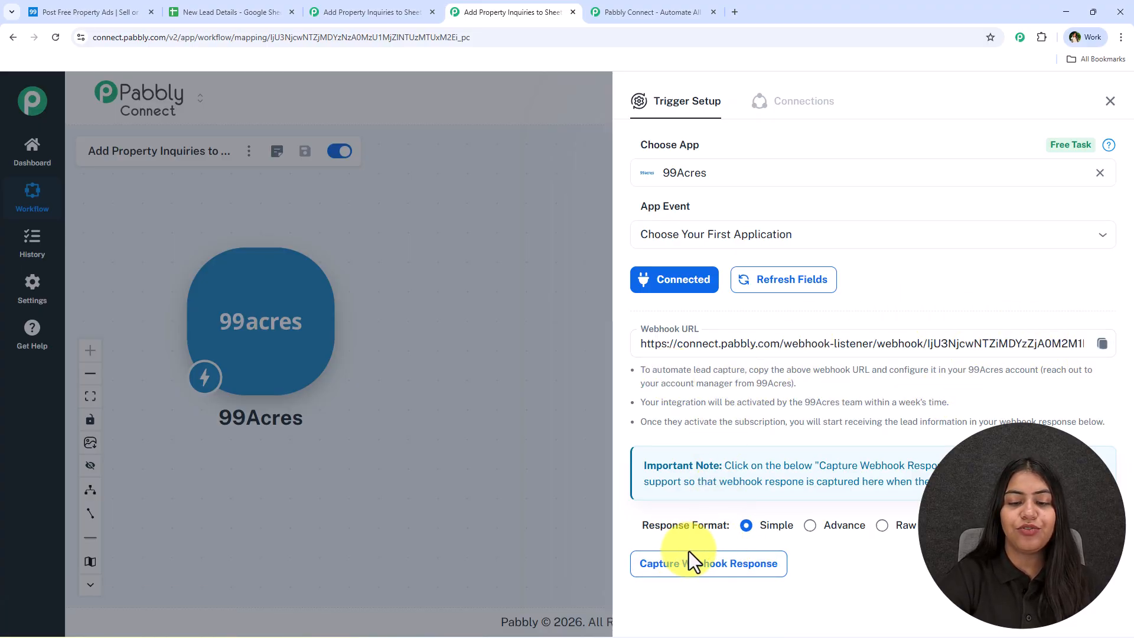
- Capture a webhook response for the 99Acres trigger, check the received lead's fields and close the trigger setup
left_click(711, 568)
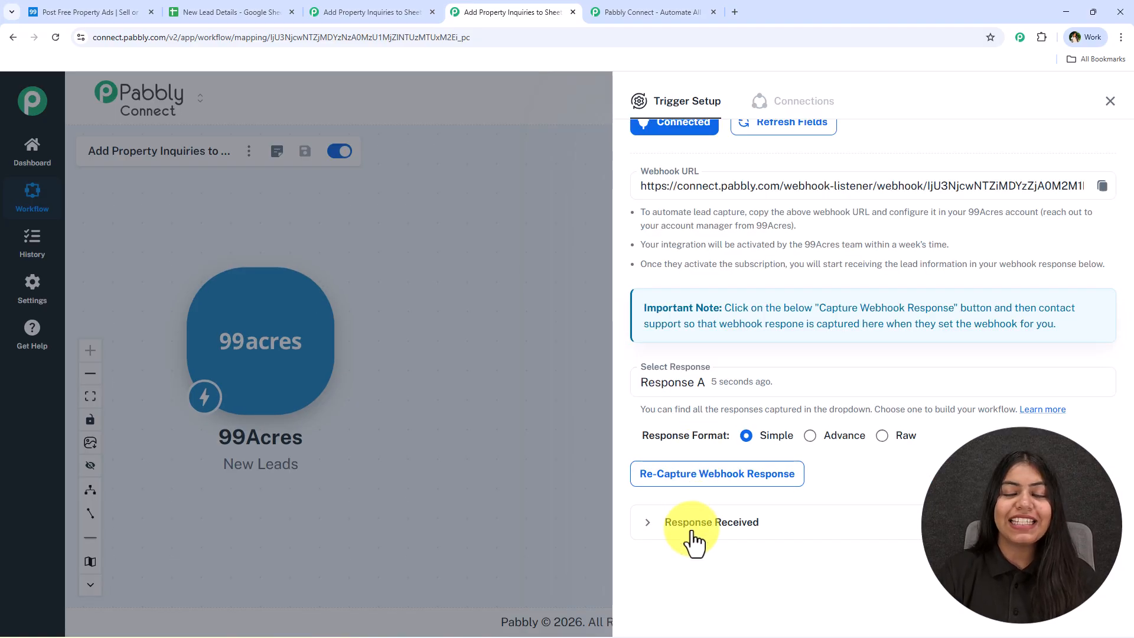
left_click(696, 535)
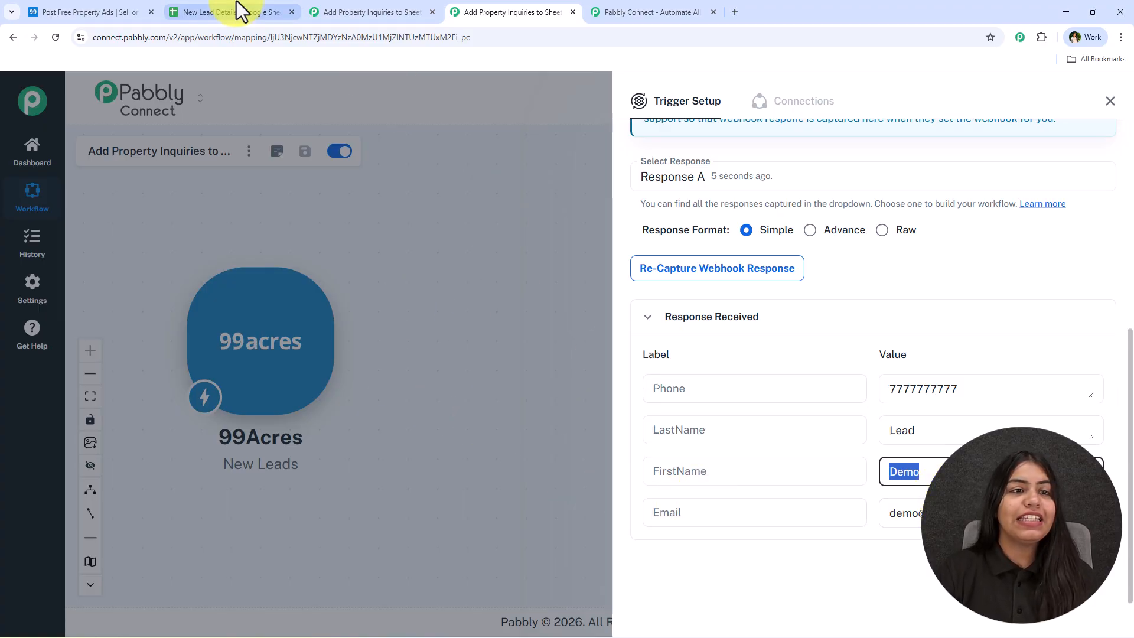
left_click(272, 13)
left_click(447, 6)
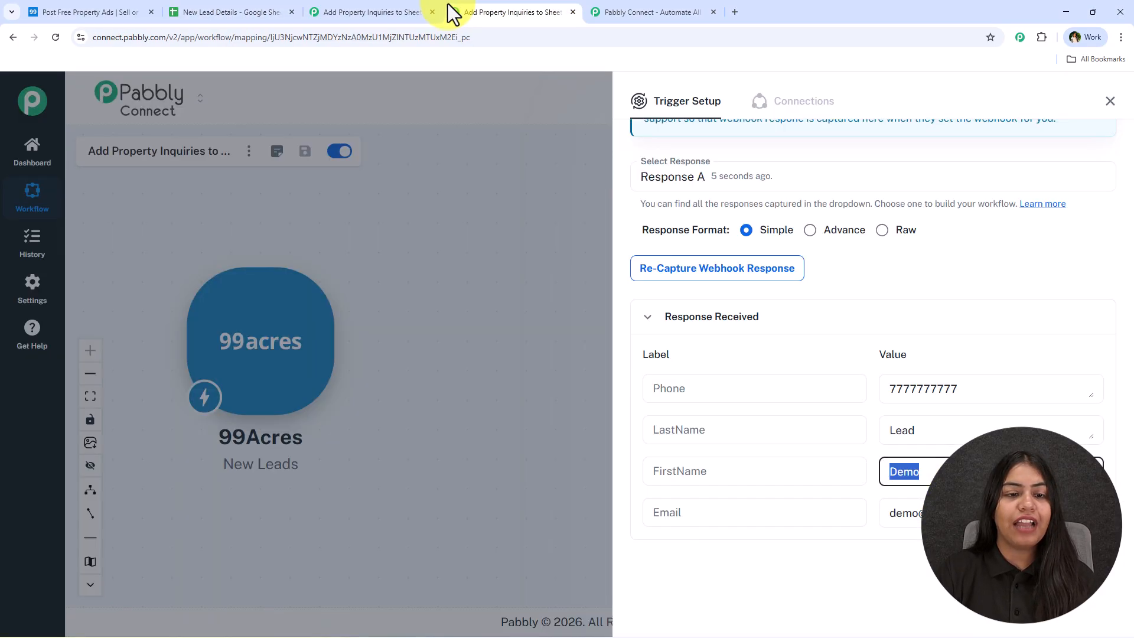
left_click(1116, 104)
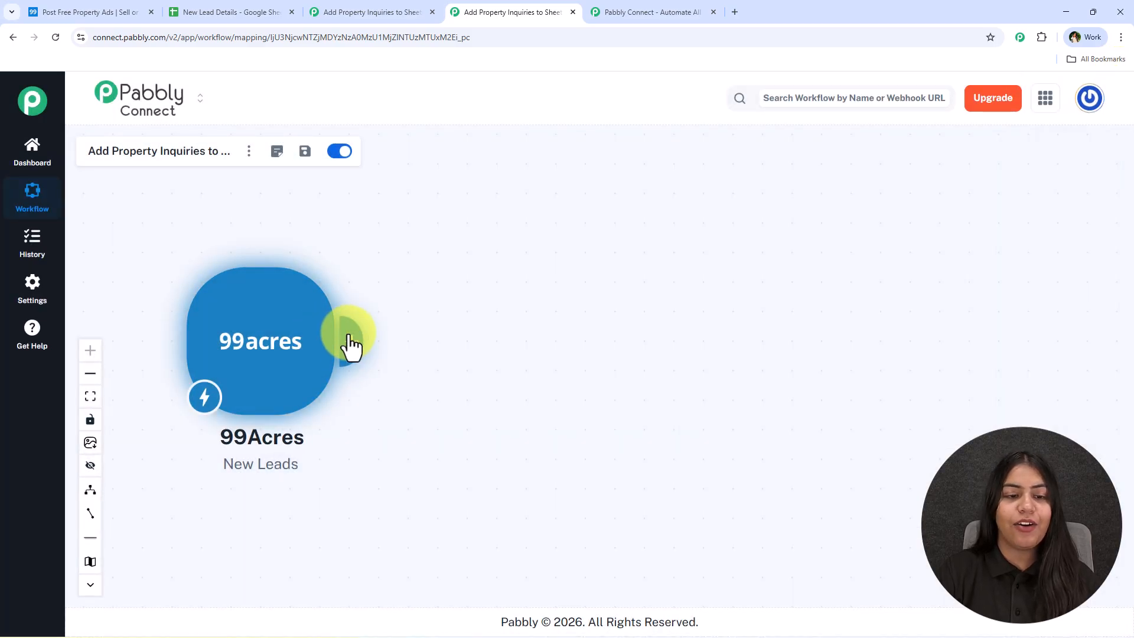
- Add a Google Sheets action after the 99Acres trigger with the Add New Row event
left_click(349, 343)
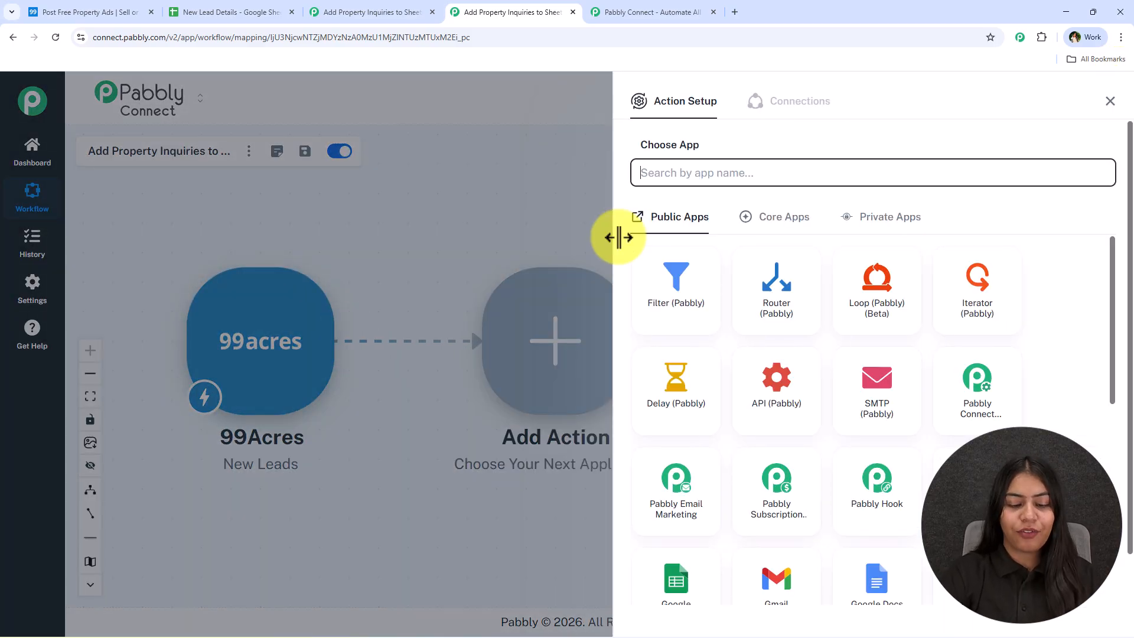
type("Sheet")
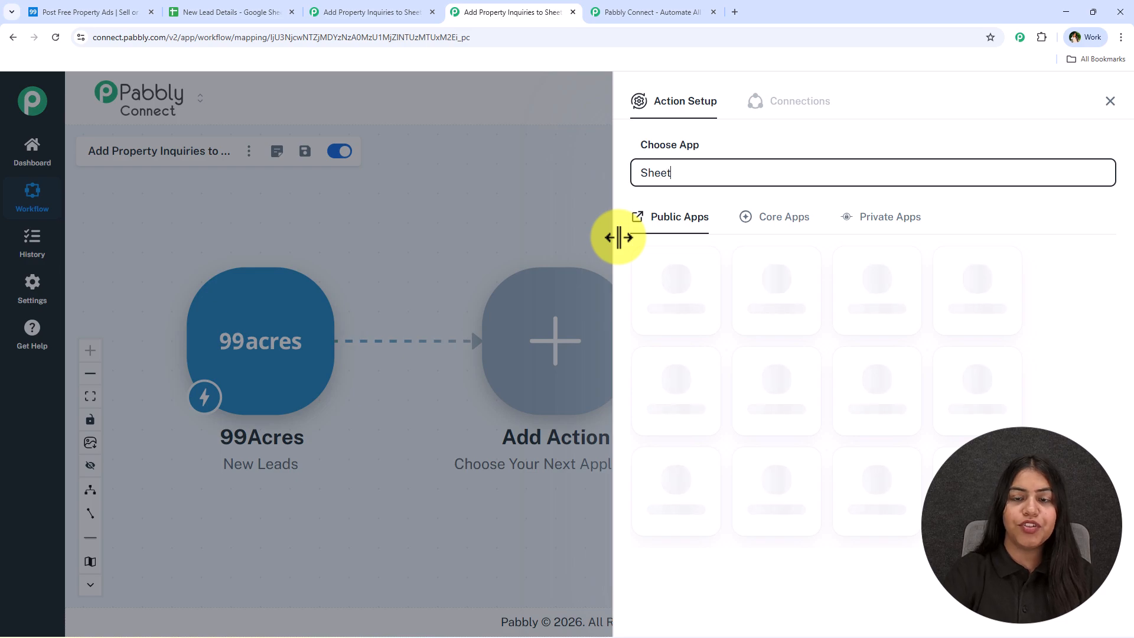
type("s")
left_click(679, 288)
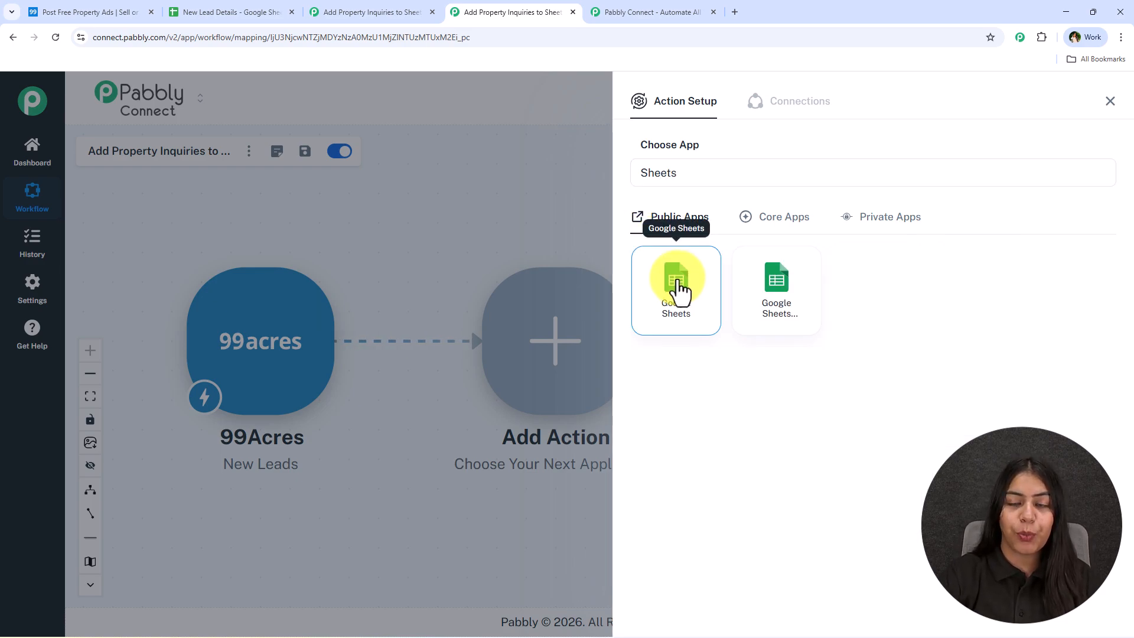
left_click(805, 234)
left_click(805, 268)
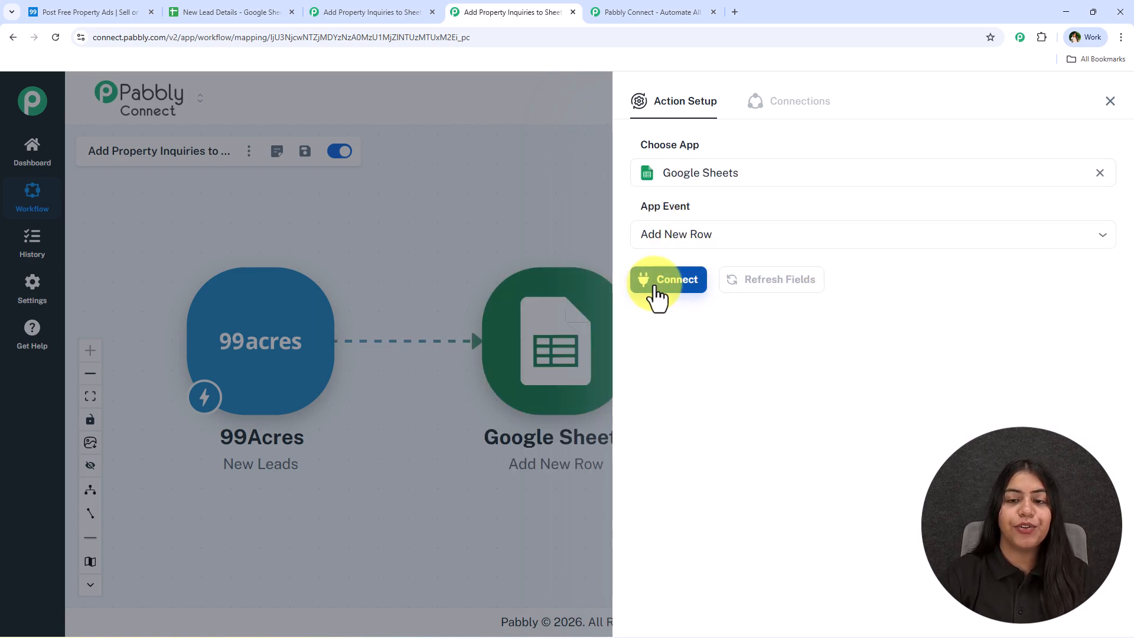
- Connect the Google Sheets action through a new connection, signing in with the Pabbly Google account and granting the requested access
left_click(657, 282)
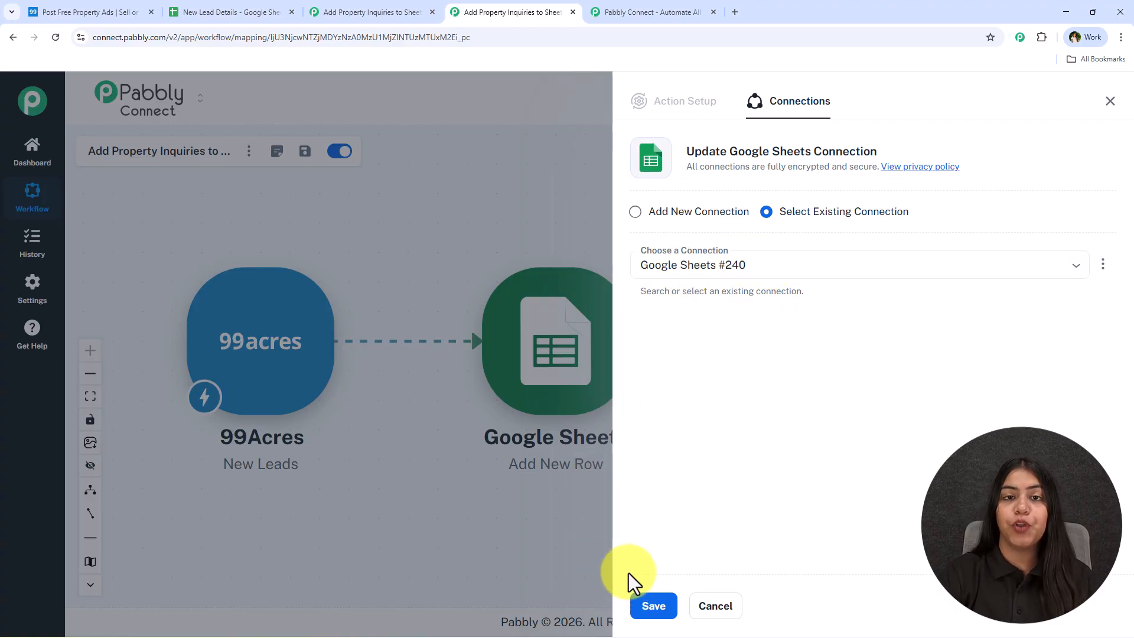
left_click(636, 212)
left_click(658, 371)
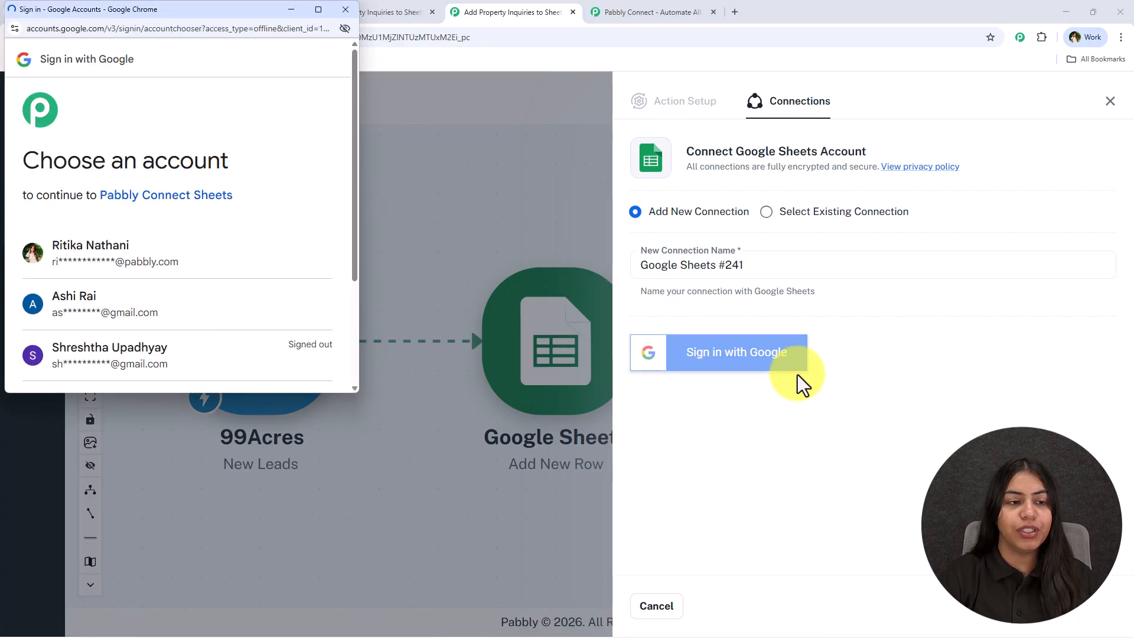
left_click(216, 255)
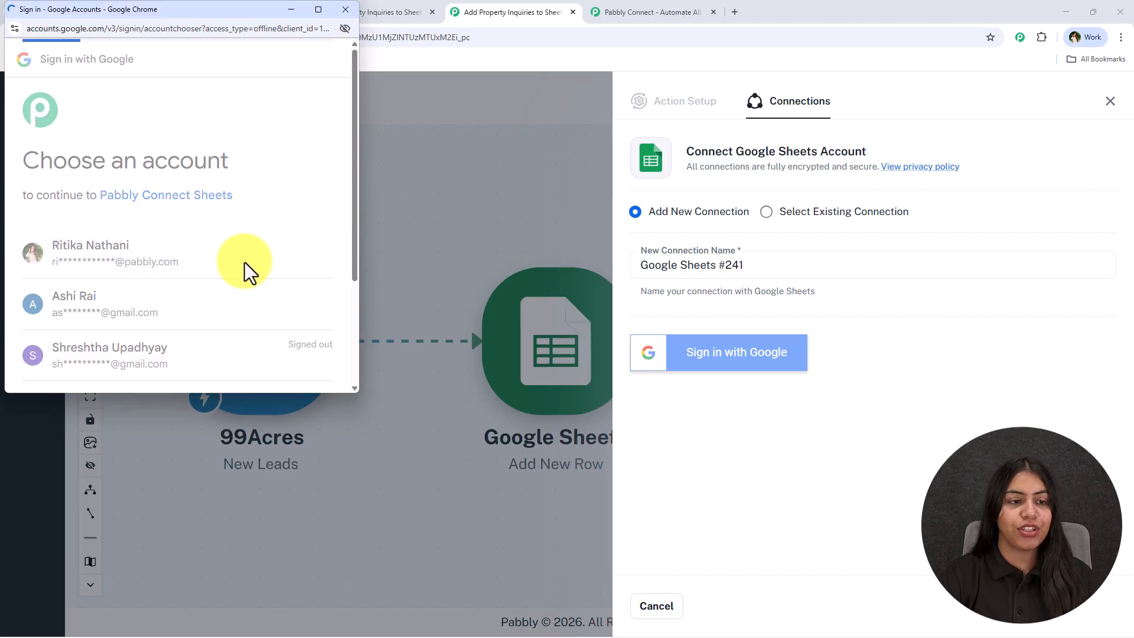
scroll(282, 241, "down", 5)
scroll(218, 279, "down", 1)
left_click(286, 325)
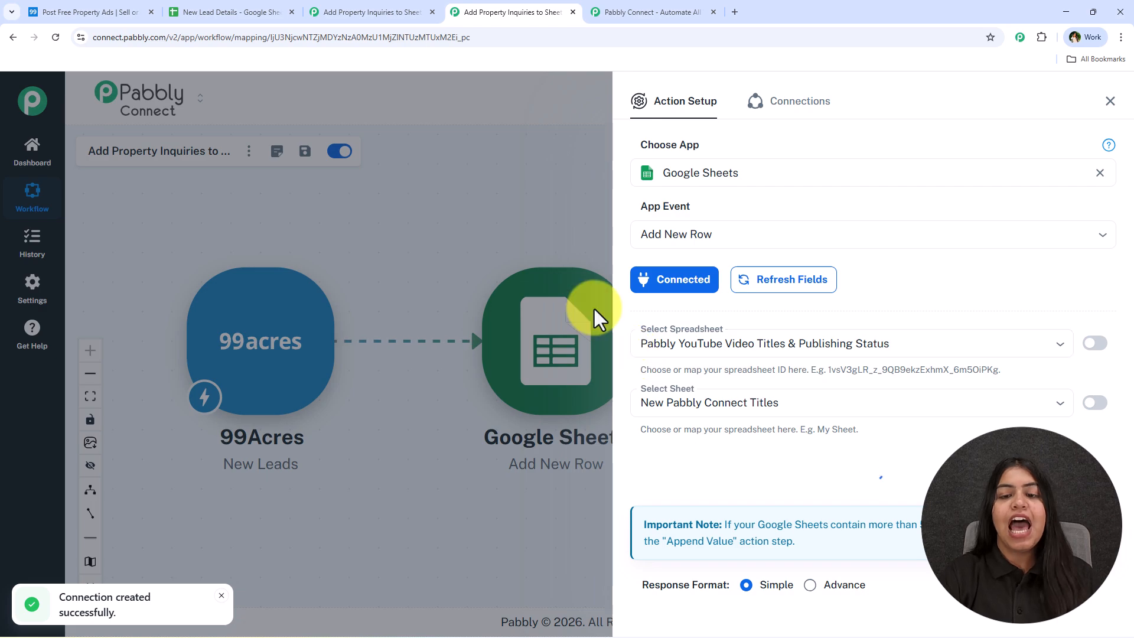
- Choose the New Lead Details spreadsheet and its Details sheet as the destination for the new row
left_click(689, 345)
left_click(687, 403)
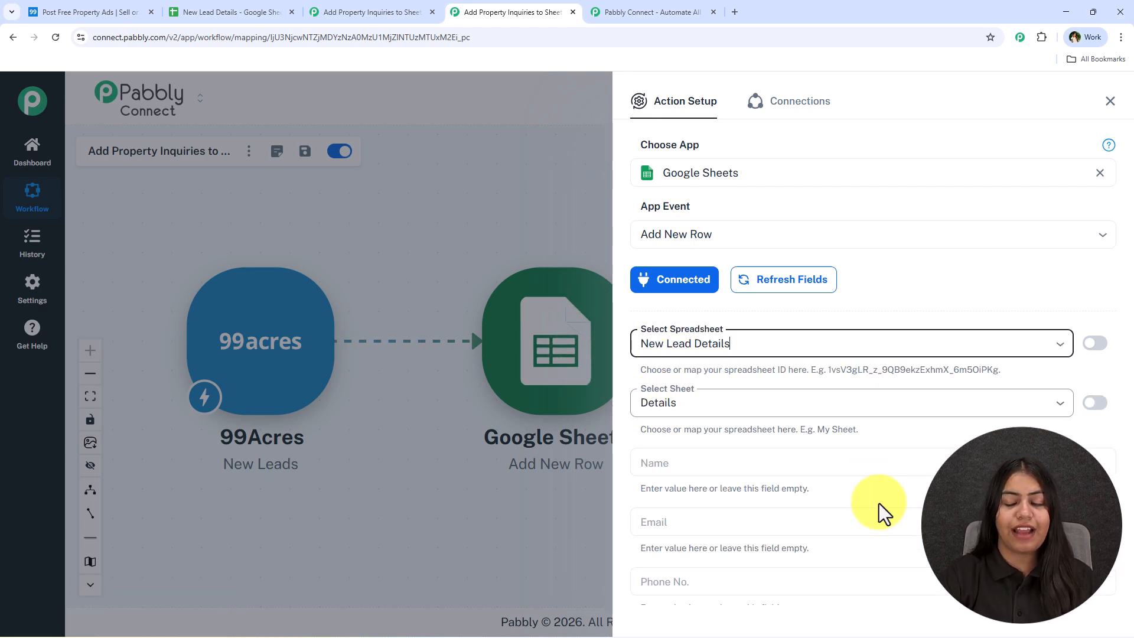
scroll(862, 458, "down", 4)
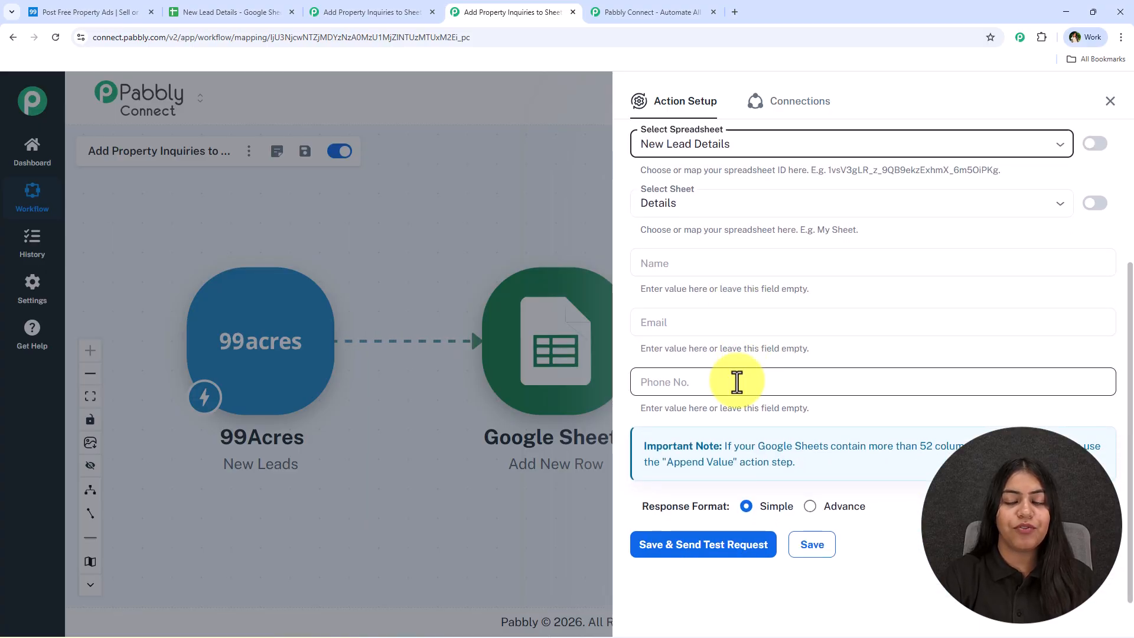
- Map the row's Name field to FirstName followed by LastName from the 99Acres New Leads trigger
left_click(705, 268)
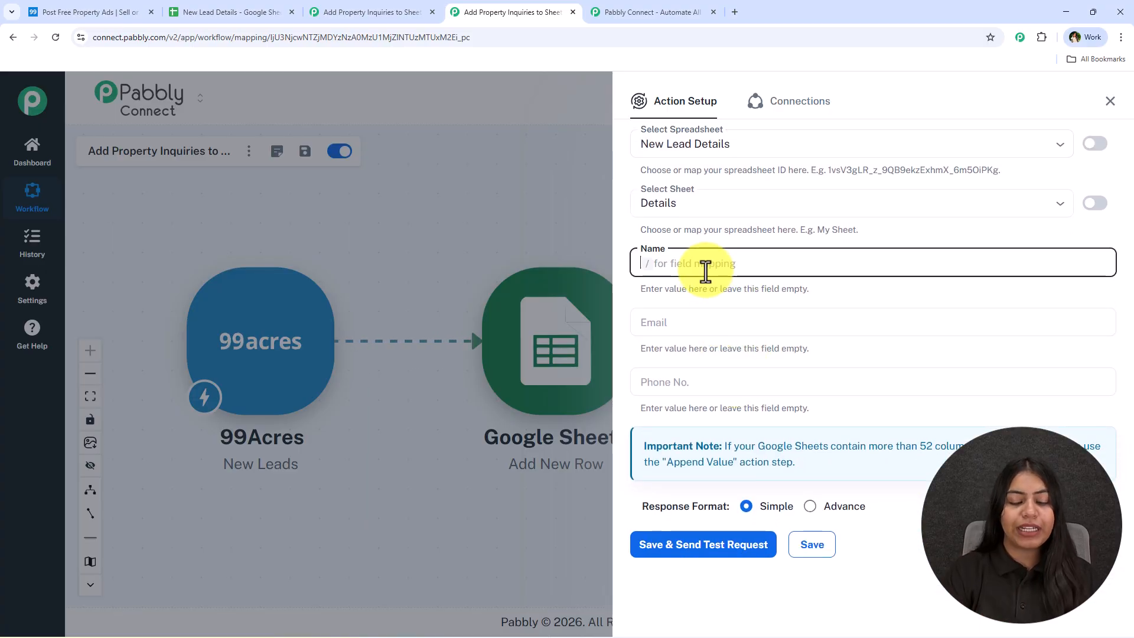
type("xyz")
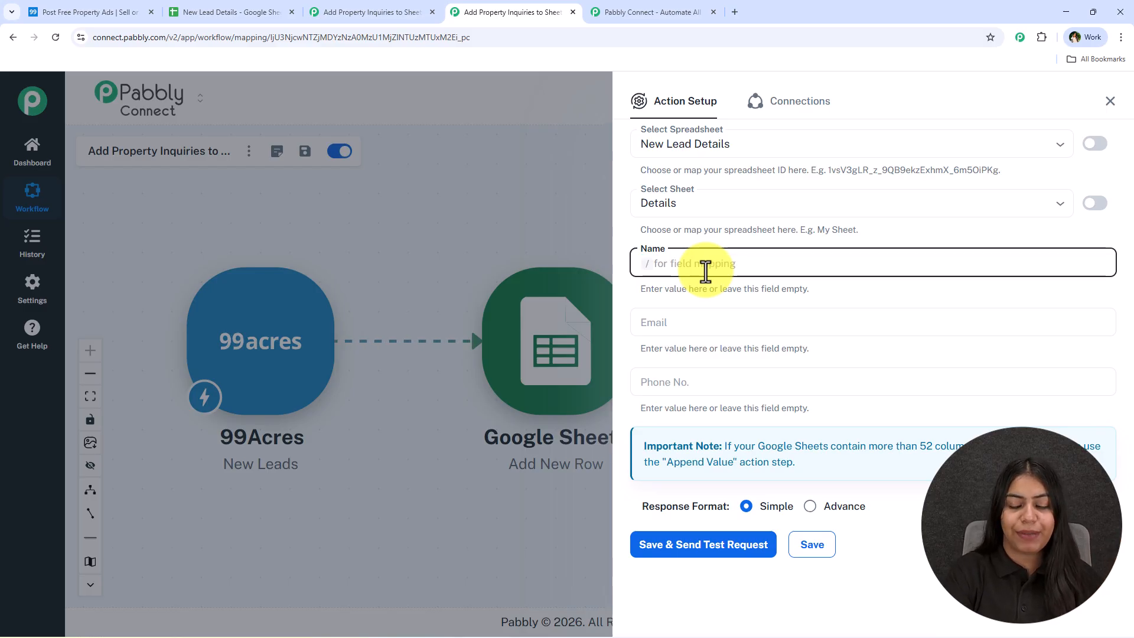
type("/name")
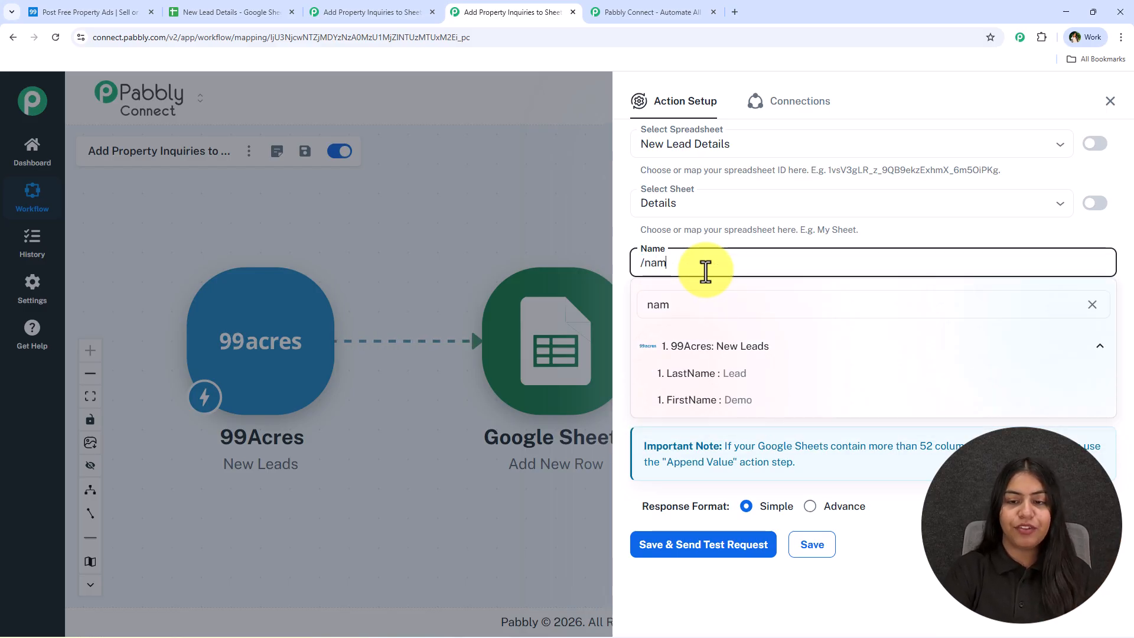
left_click(751, 410)
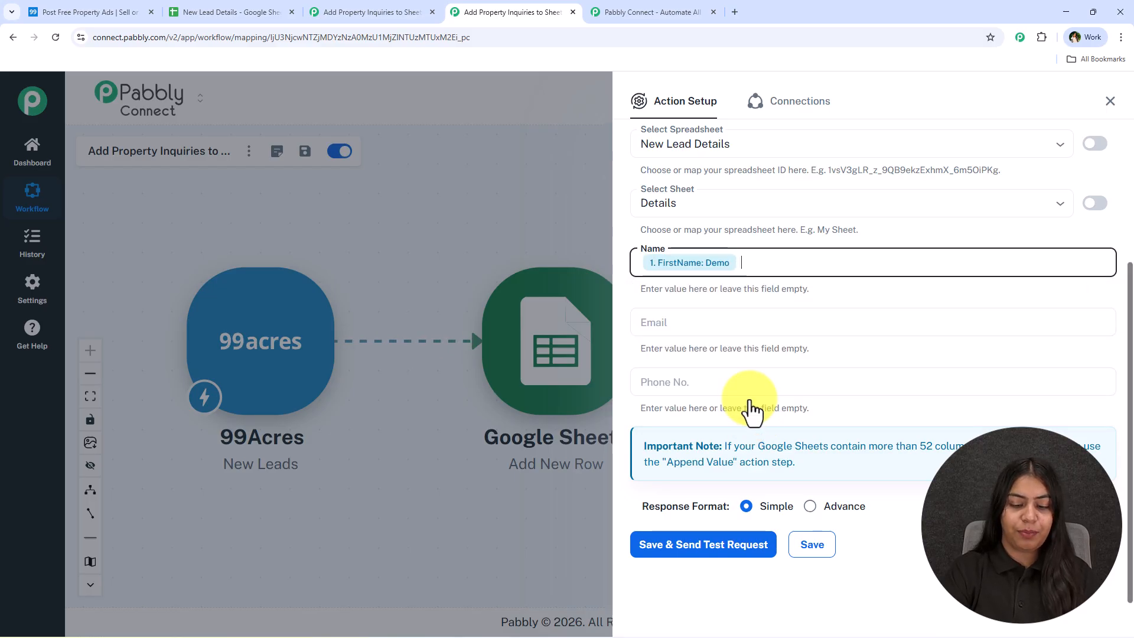
type("/last")
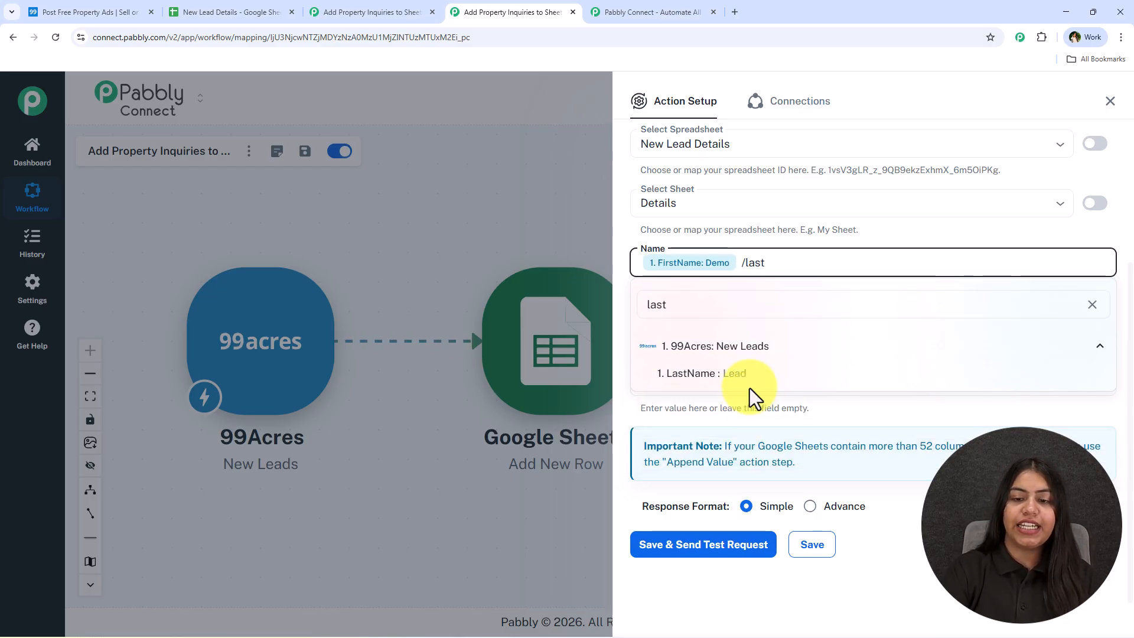
left_click(745, 375)
- Map the row's Email and Phone No. fields to the Email and Phone values from the 99Acres trigger
left_click(657, 321)
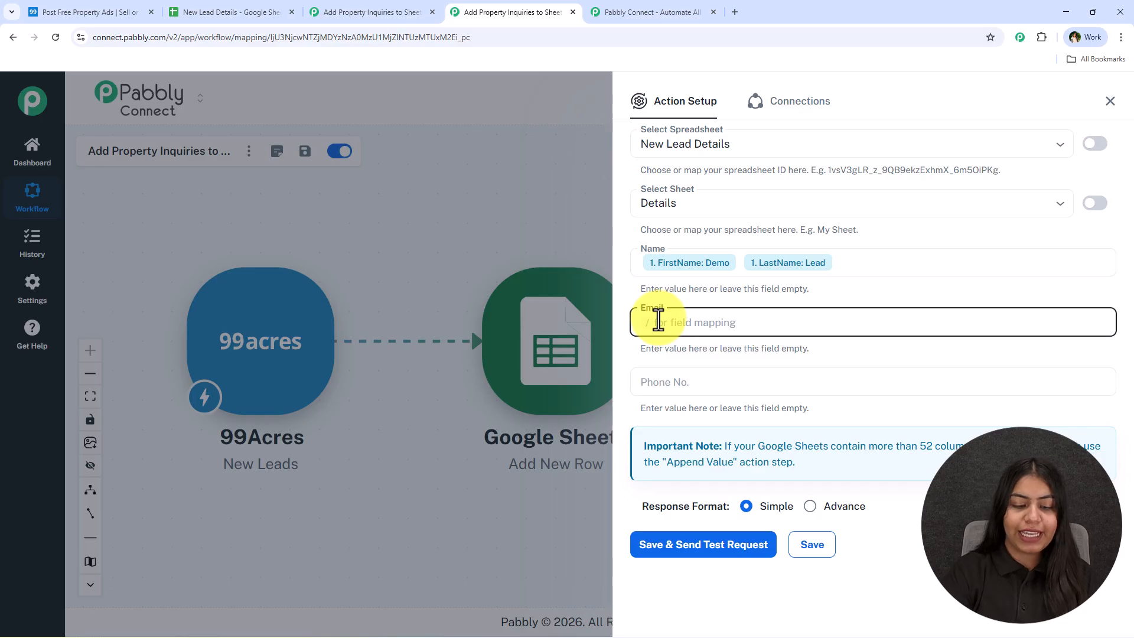
type("/")
type("e")
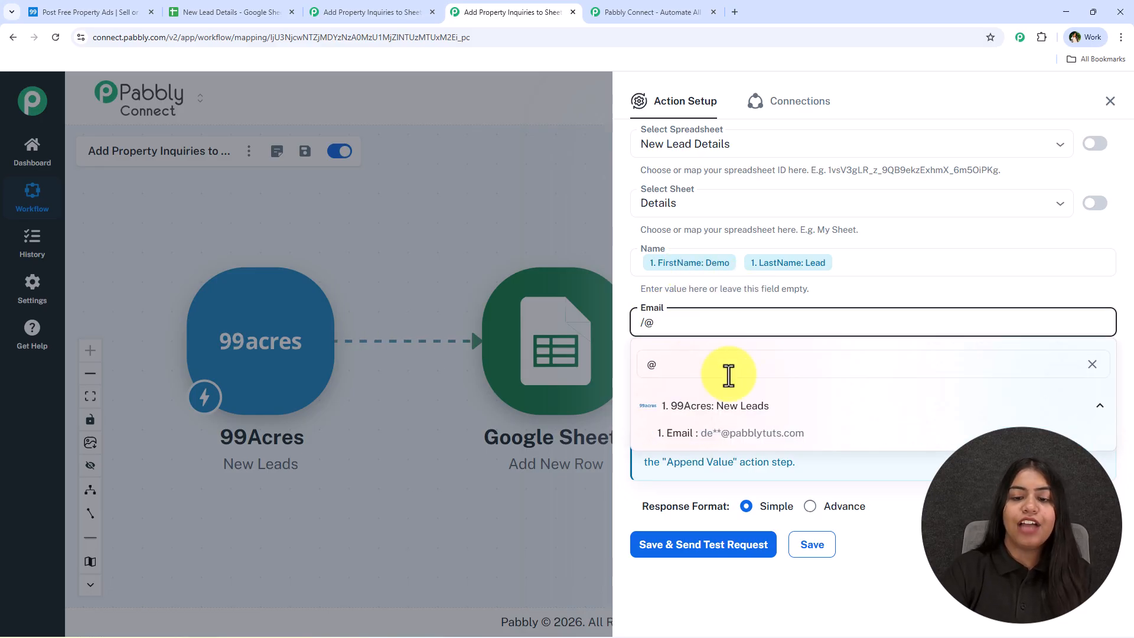
left_click(740, 429)
left_click(717, 383)
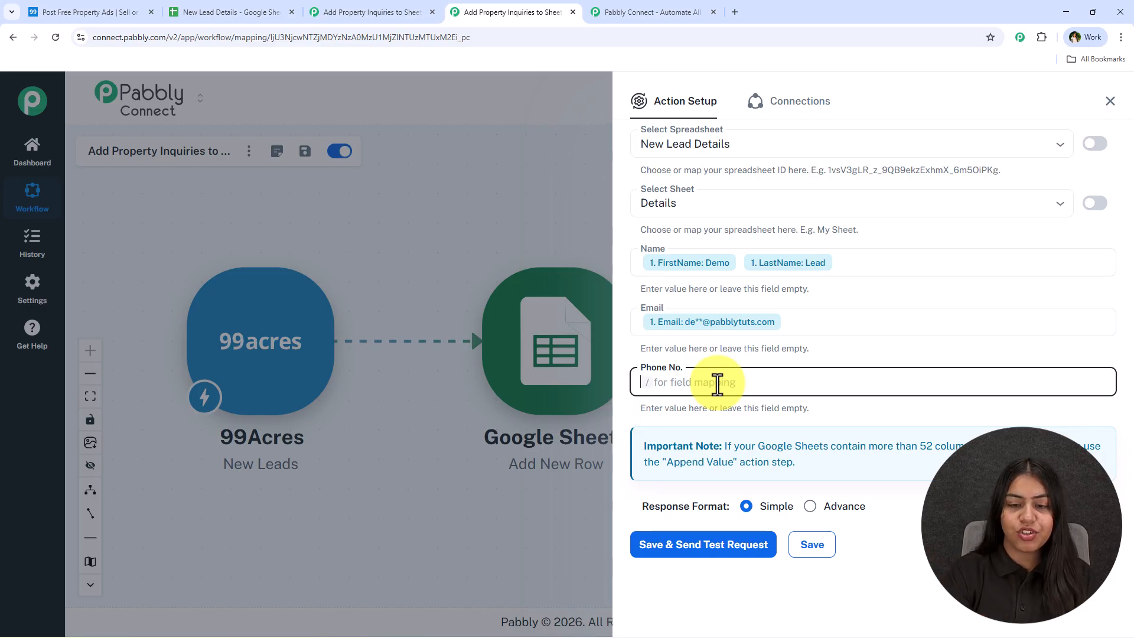
type("/pho")
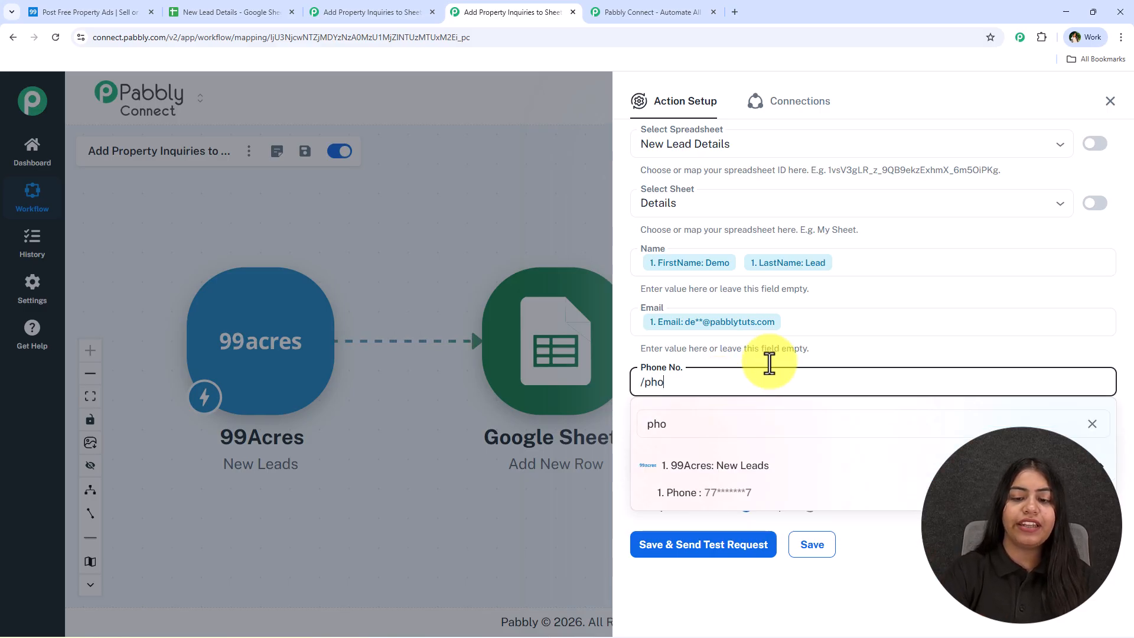
left_click(739, 493)
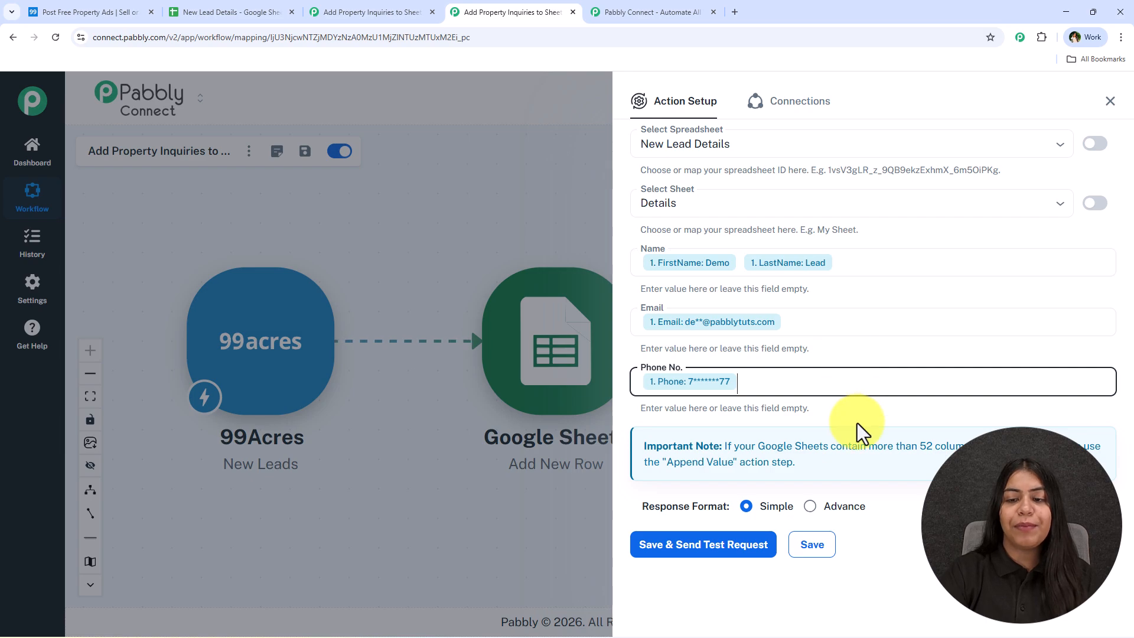
- Save the Google Sheets action and send a test request, check the received response and close the action setup
left_click(745, 546)
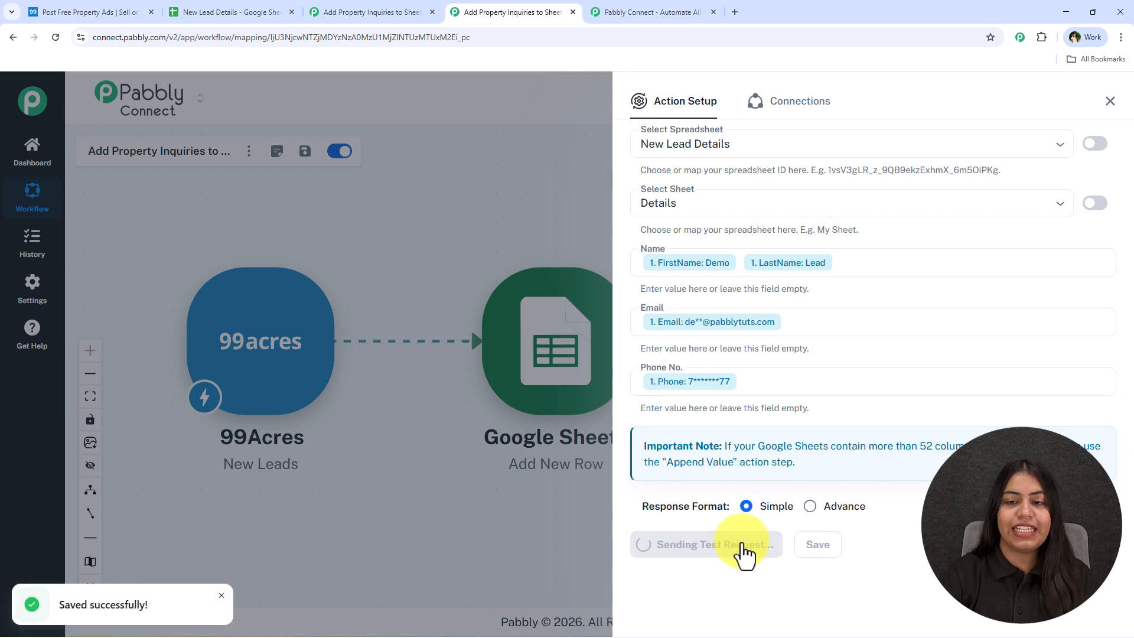
scroll(785, 567, "down", 6)
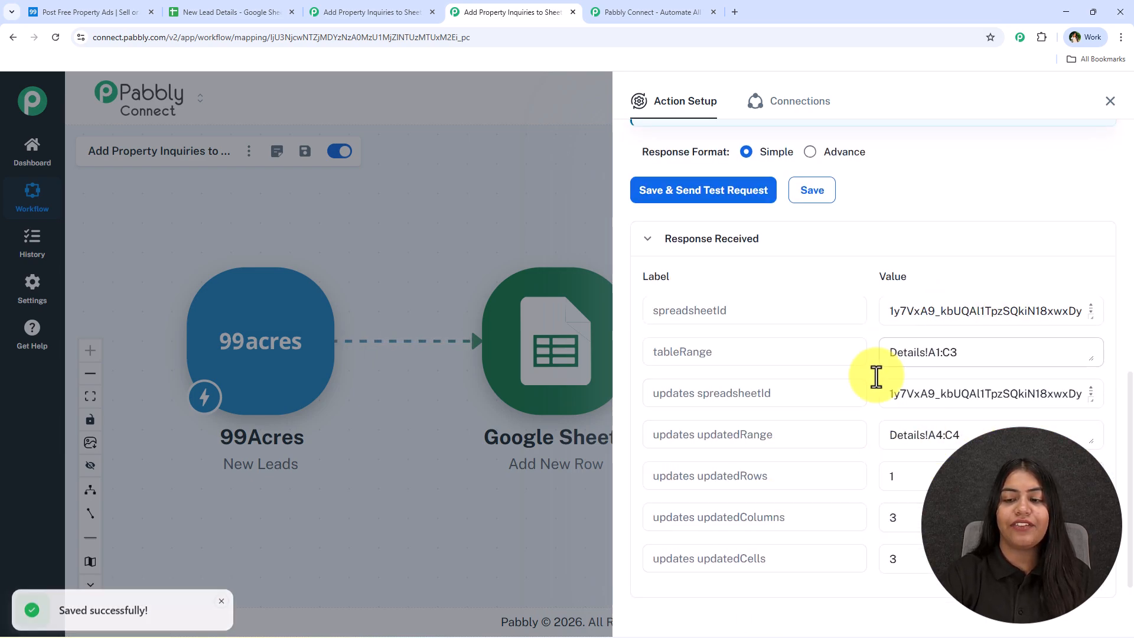
scroll(890, 366, "down", 1)
left_click(1110, 101)
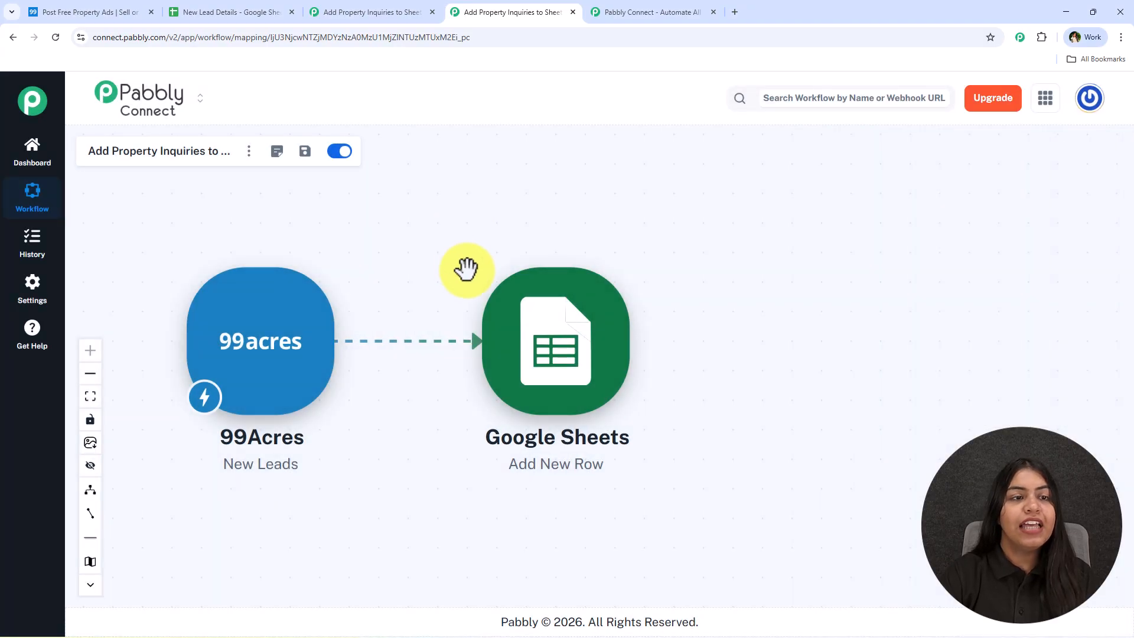
- Check row 4 of the New Lead Details sheet for the test lead's name, email and phone number
left_click(254, 11)
left_click(571, 461)
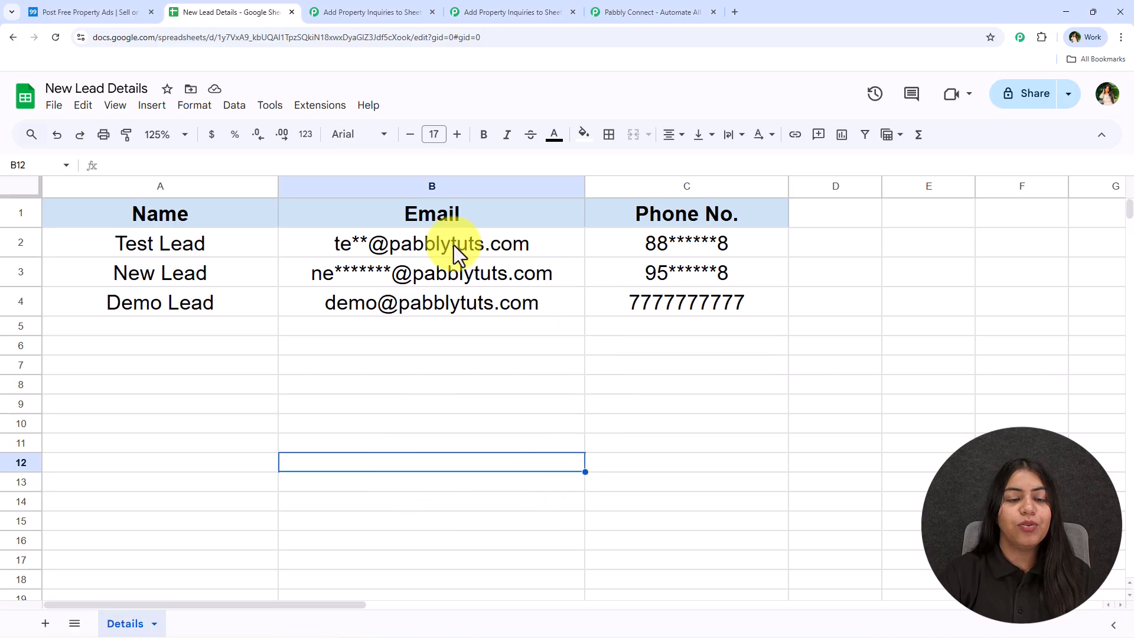
left_click(193, 299)
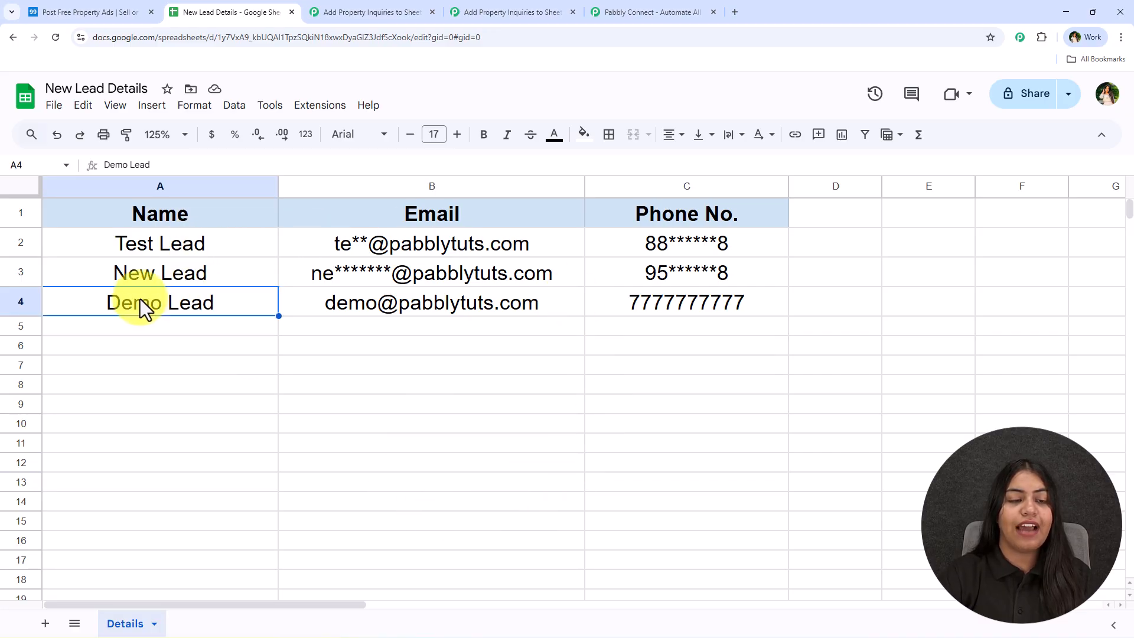
left_click_drag(694, 306, 143, 304)
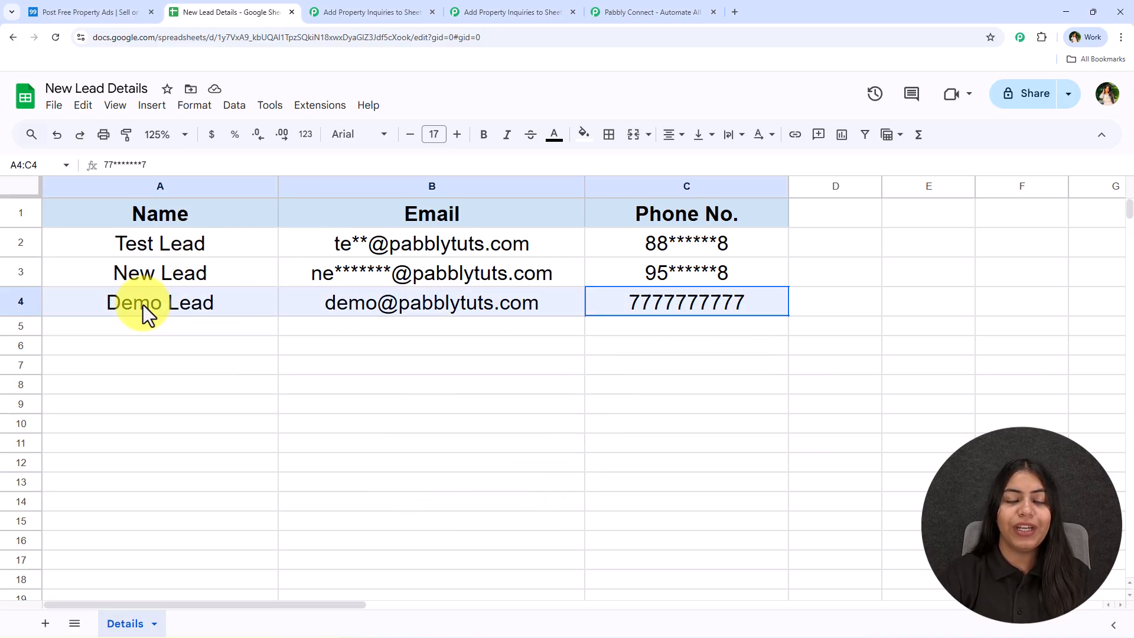
left_click(143, 305)
- Return to the workflow and rearrange the nodes, placing the 99Acres trigger higher and the Google Sheets action below and to its right
left_click(452, 12)
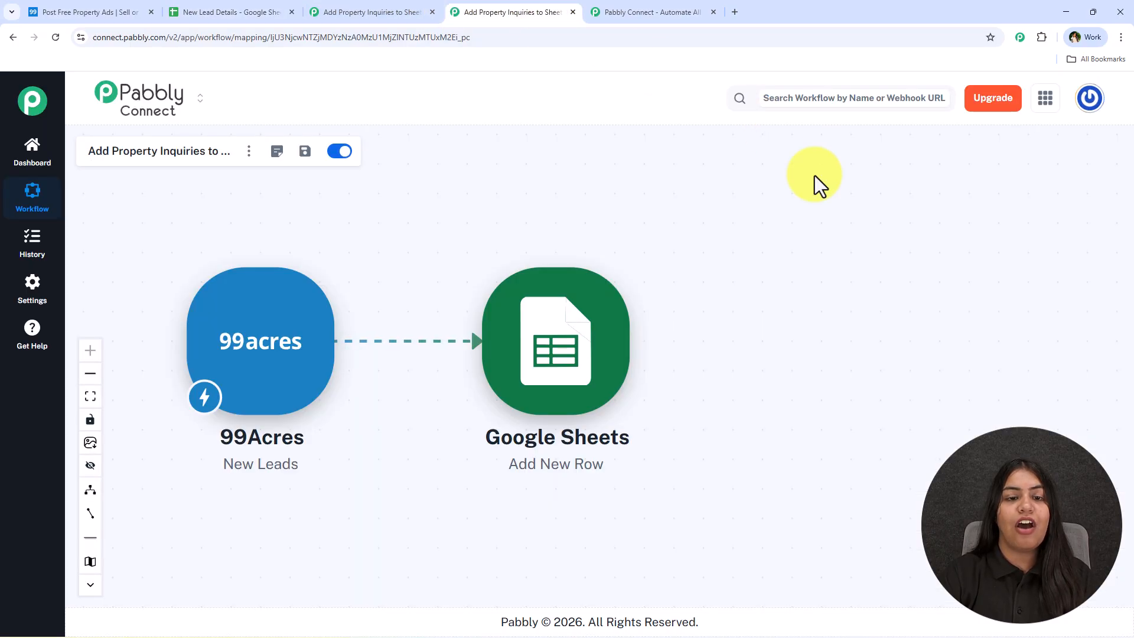
left_click_drag(536, 299, 537, 281)
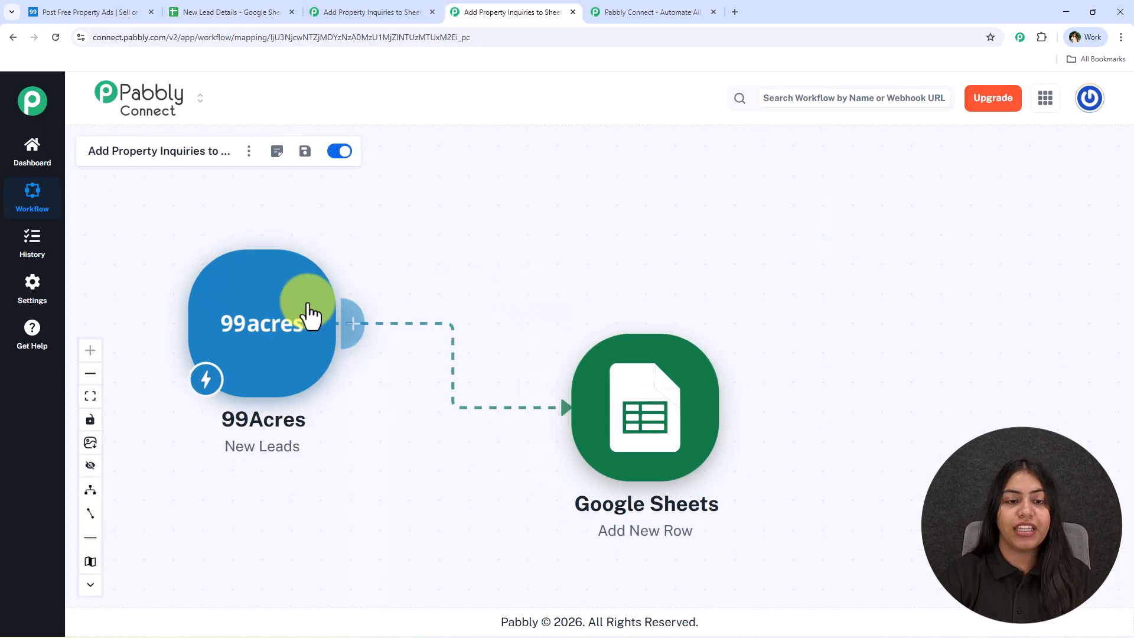
left_click_drag(307, 303, 309, 276)
- Review the 99acres property posting page, the New Lead Details sheet and the other Add Property Inquiries workflow
left_click(118, 11)
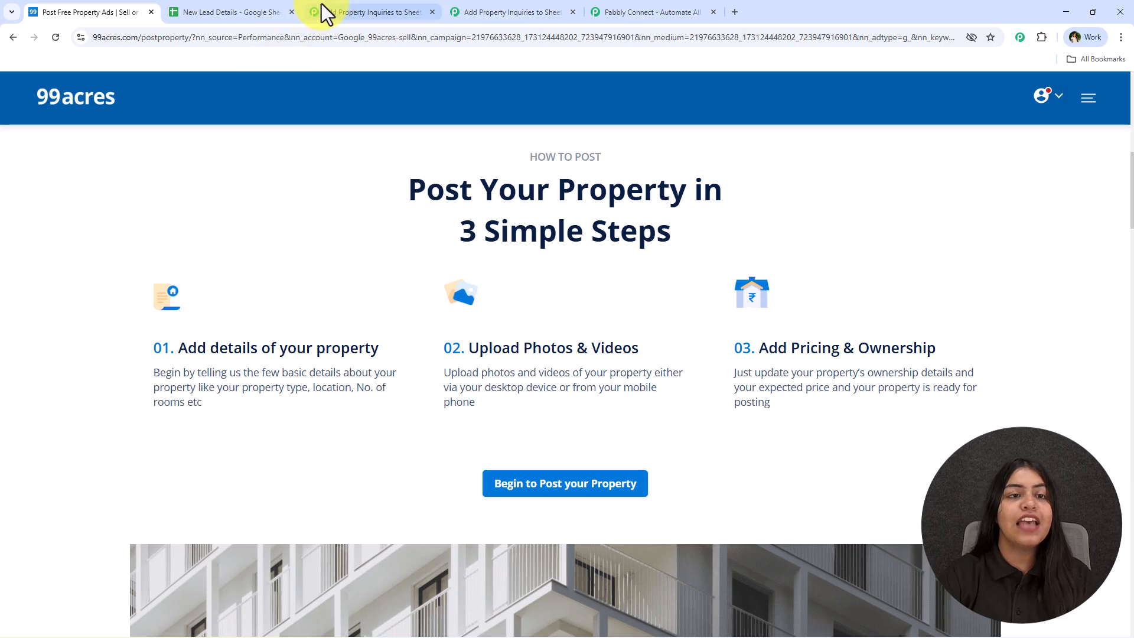
left_click(231, 12)
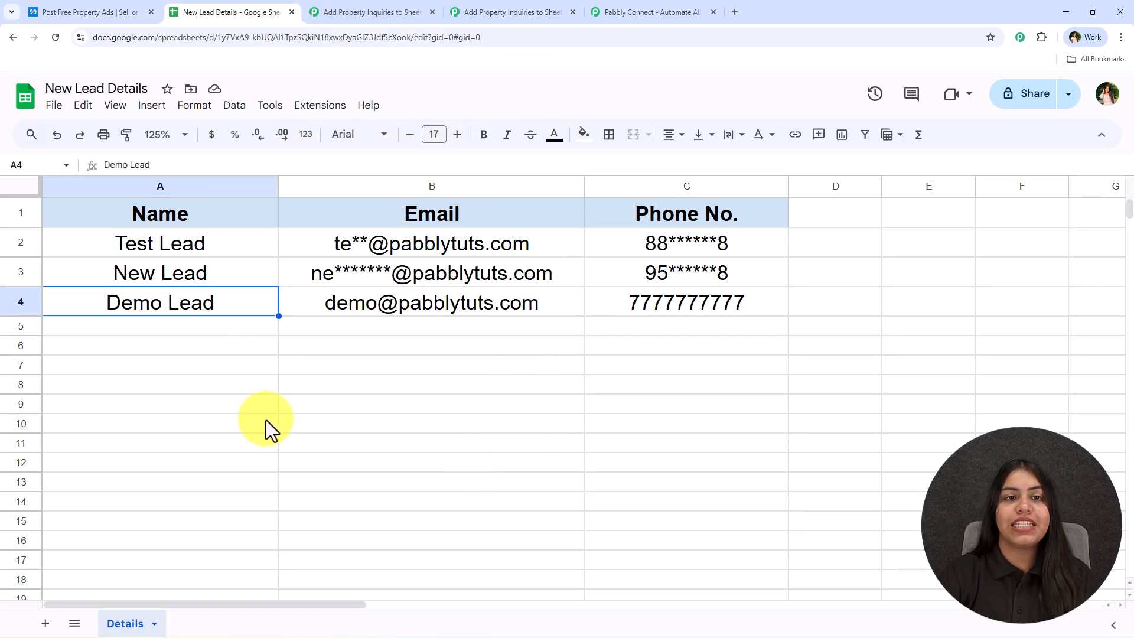
left_click(373, 12)
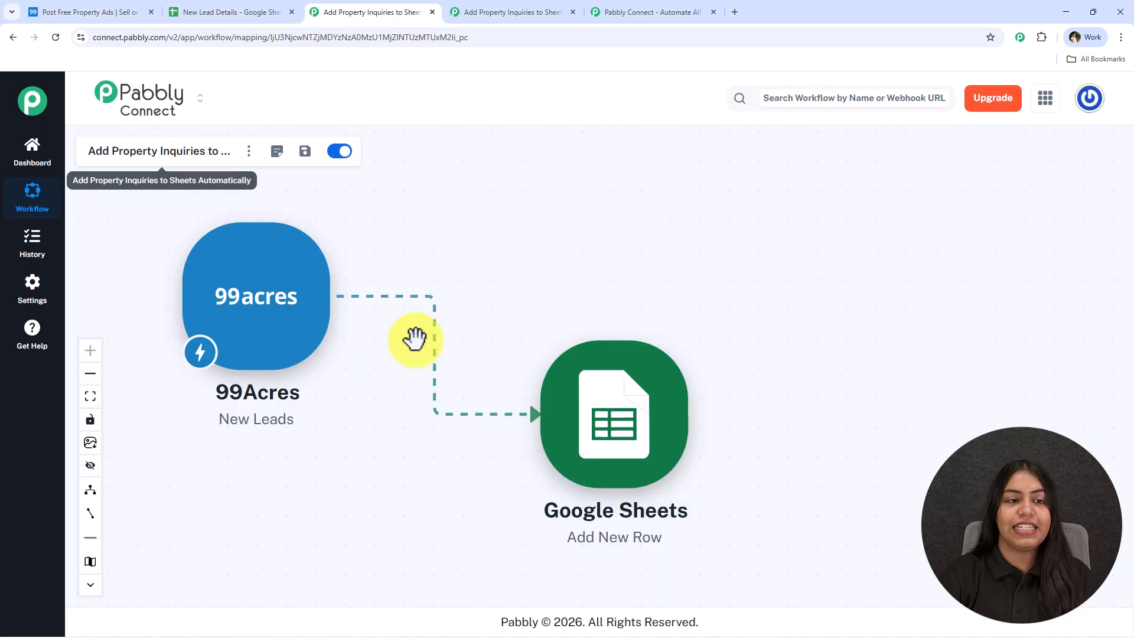
left_click(243, 11)
- Return to the newly built workflow and shift the 99Acres node slightly down and the Google Sheets node slightly down and left
left_click(461, 12)
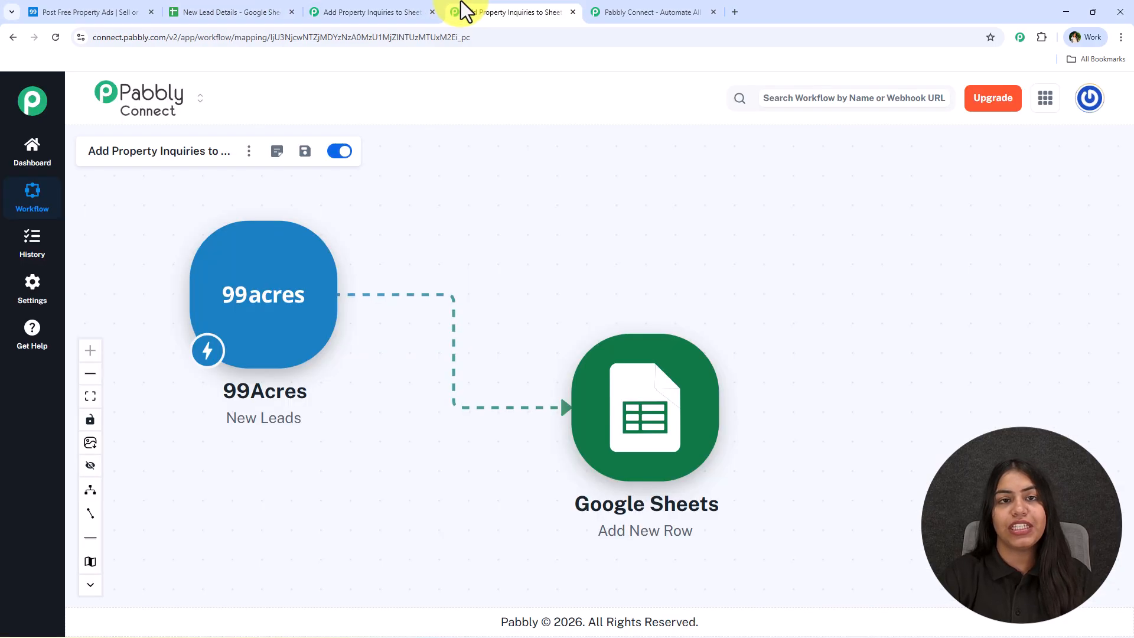
left_click_drag(286, 295, 288, 311)
left_click_drag(674, 413, 659, 434)
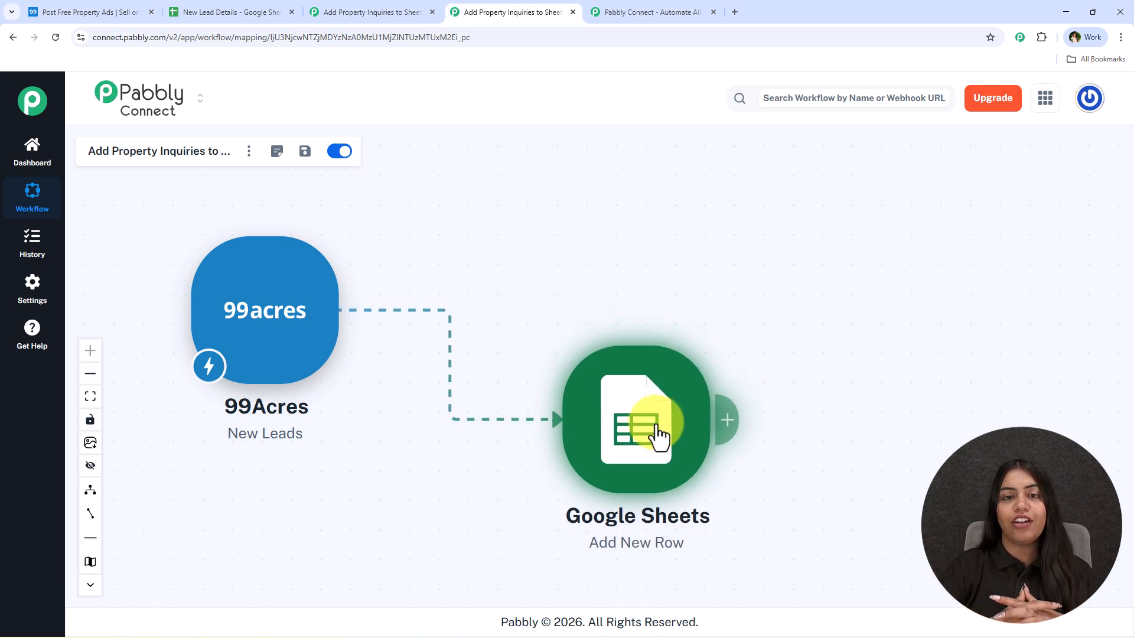